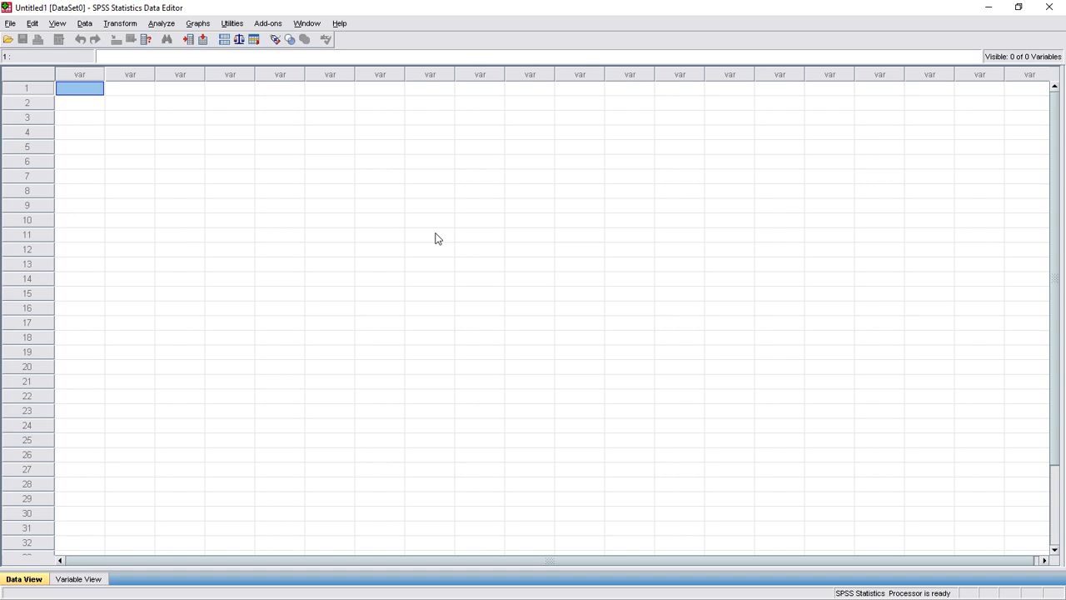
{"action": "left_click", "coordinate": [77, 580]}
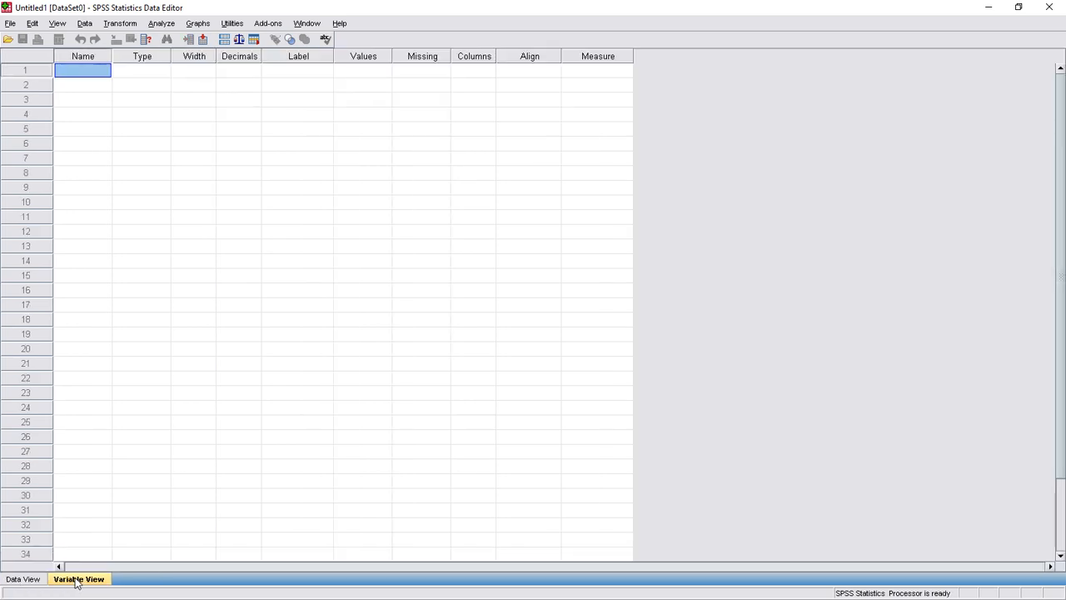
{"action": "left_click", "coordinate": [39, 581]}
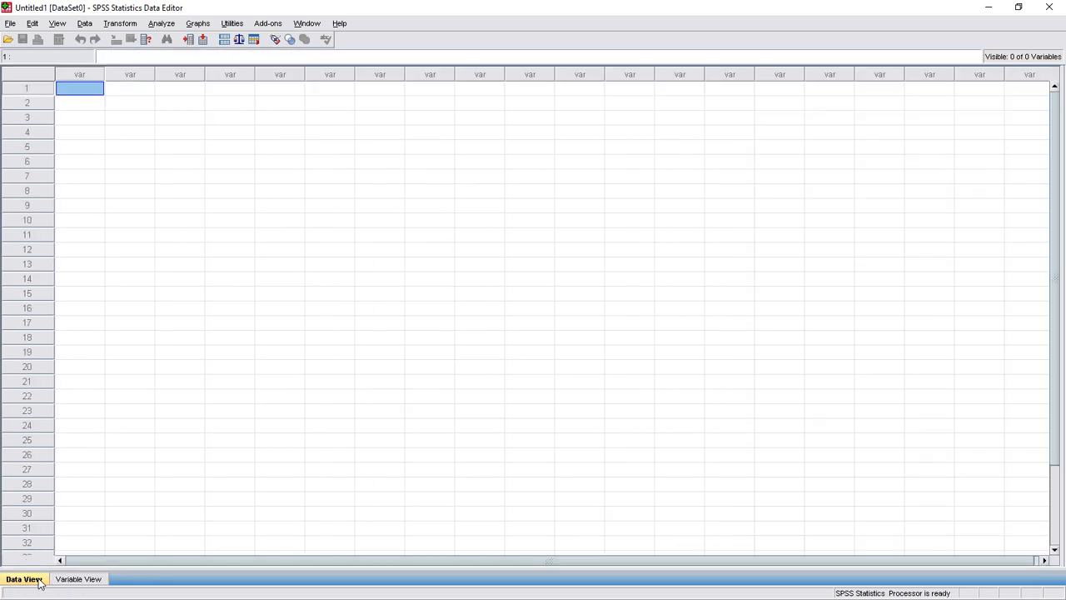
{"action": "left_click", "coordinate": [70, 583]}
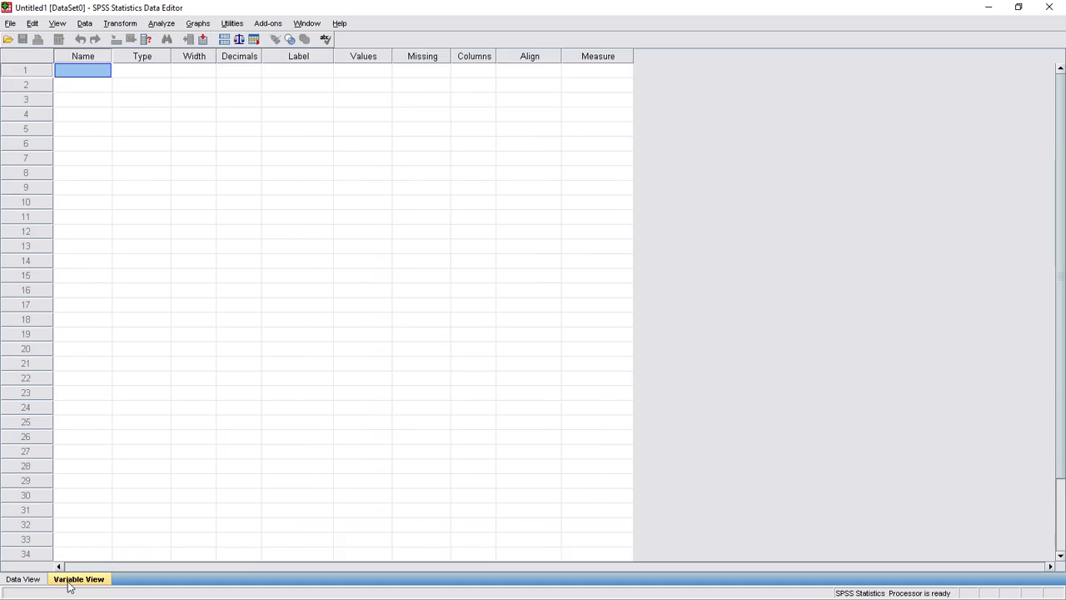
{"action": "left_click", "coordinate": [35, 583]}
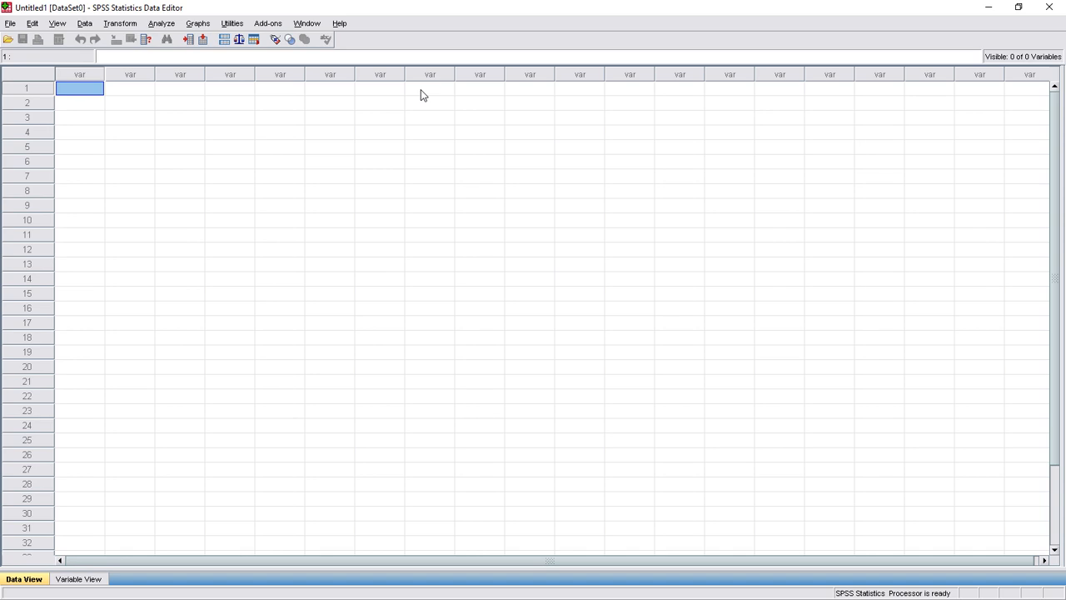
Create the first variable in the variable definitions and name it Gender
{"action": "left_click", "coordinate": [91, 581]}
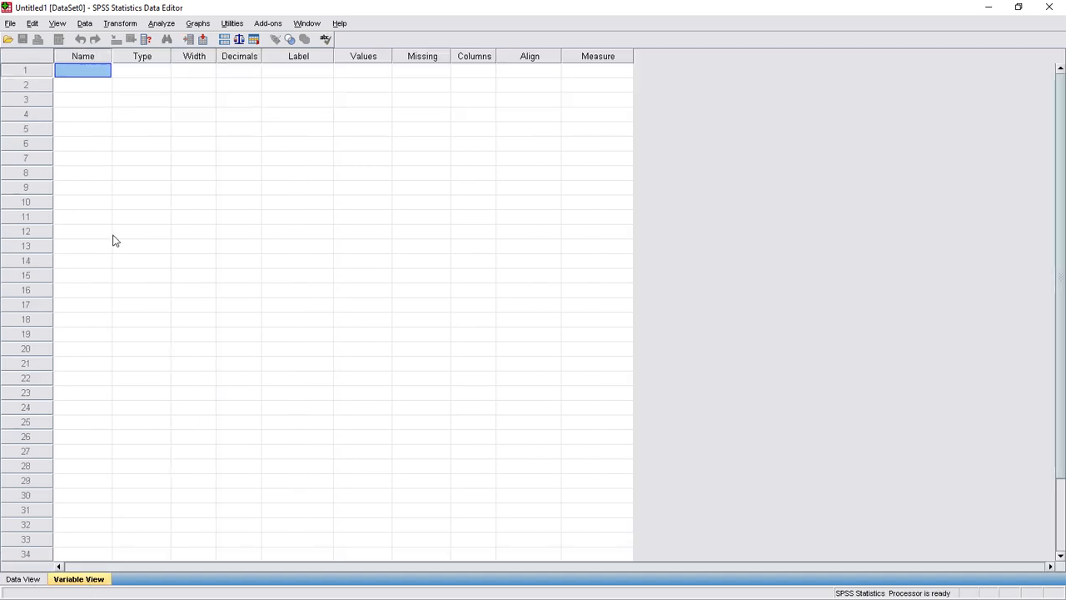
{"action": "left_click", "coordinate": [88, 62]}
{"action": "left_click", "coordinate": [87, 66]}
{"action": "left_click", "coordinate": [119, 74]}
{"action": "left_click", "coordinate": [84, 70]}
{"action": "type", "text": "e"}
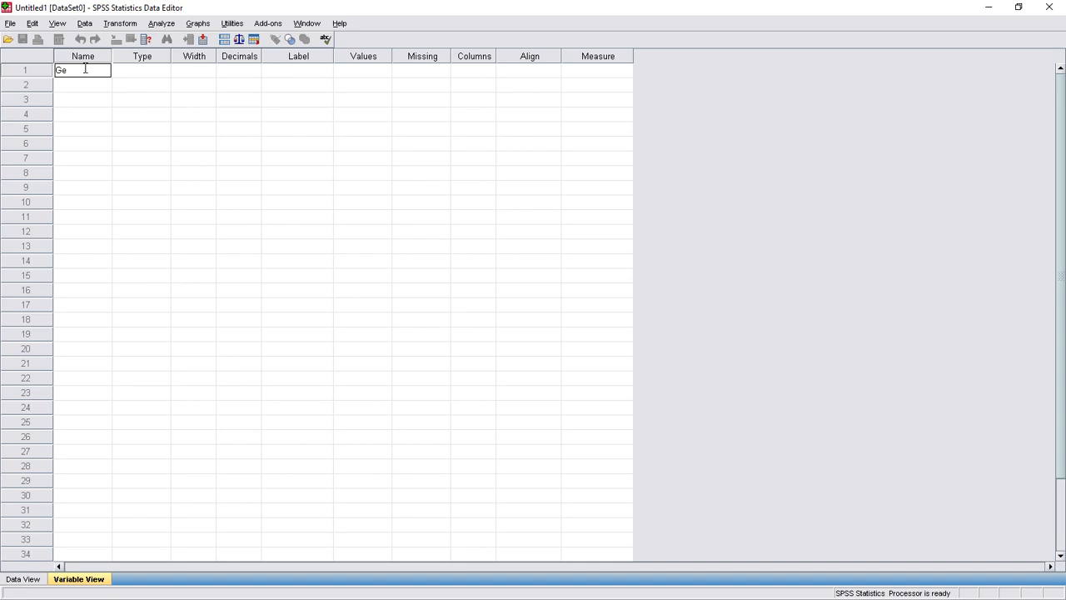
{"action": "type", "text": "nder"}
{"action": "left_click", "coordinate": [144, 73]}
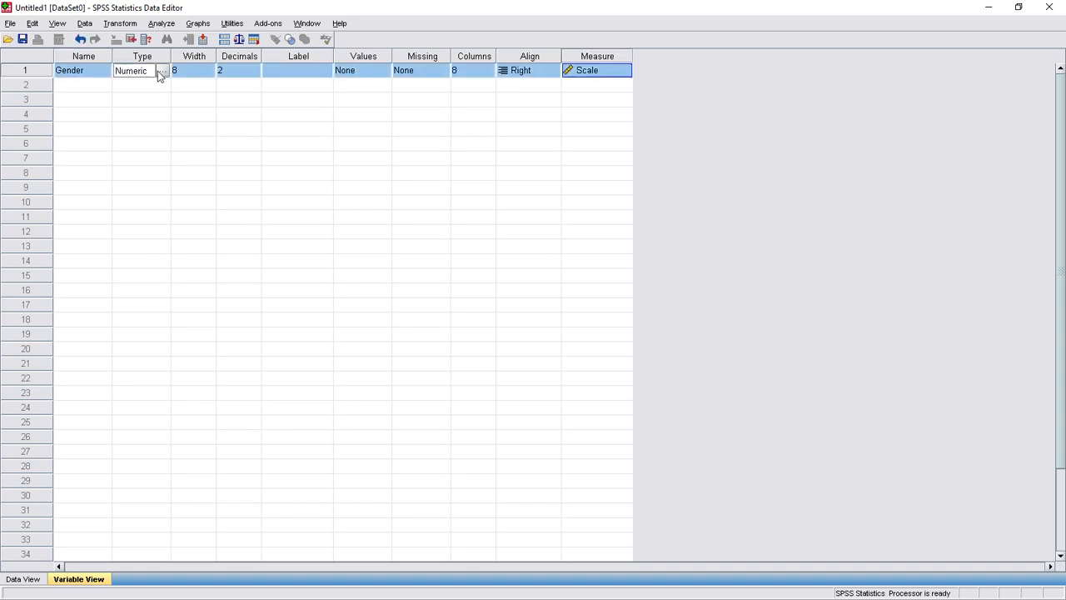
{"action": "left_click", "coordinate": [162, 73]}
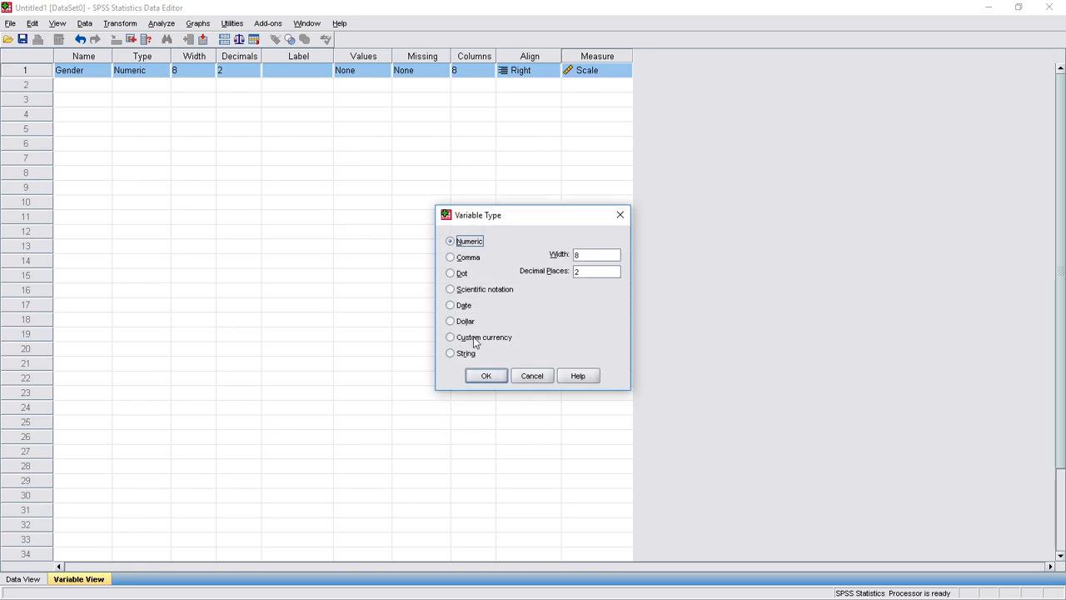
{"action": "left_click", "coordinate": [531, 376]}
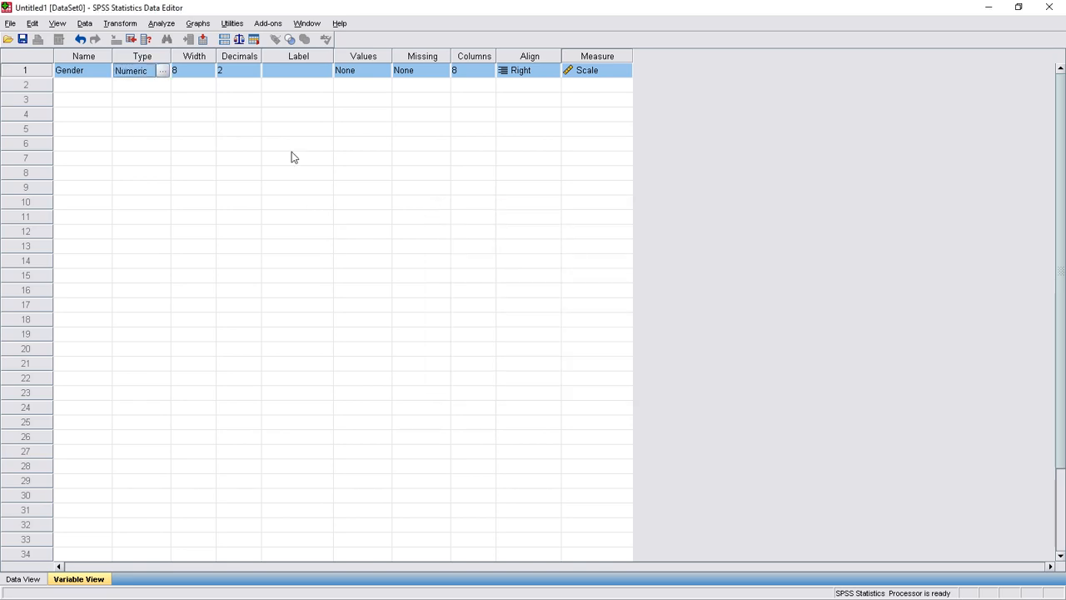
{"action": "left_click", "coordinate": [191, 70]}
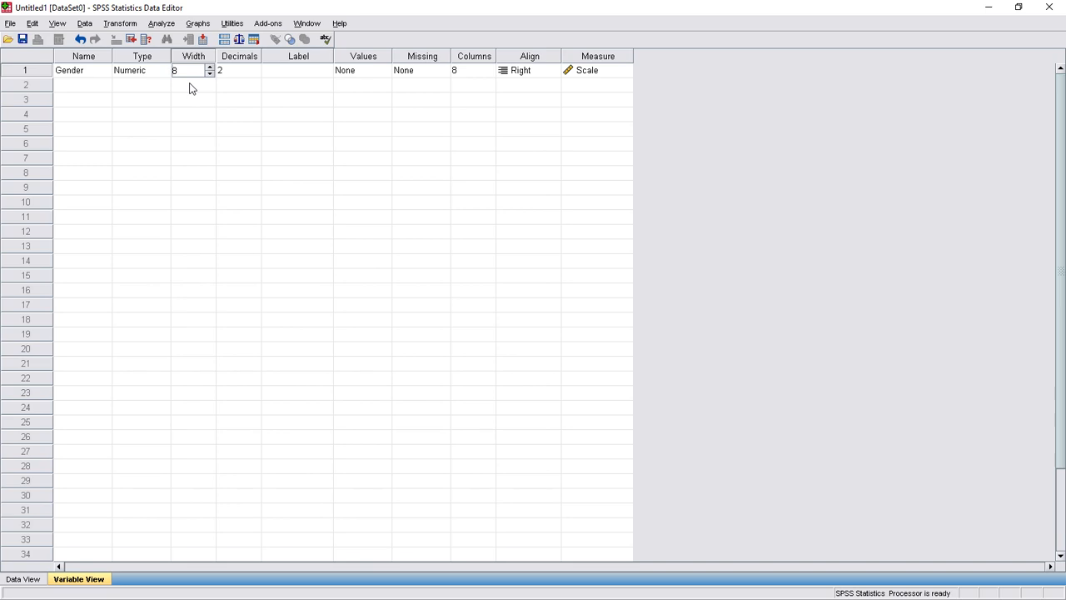
Set the number of decimals for the Gender variable to 0
{"action": "left_click", "coordinate": [240, 75]}
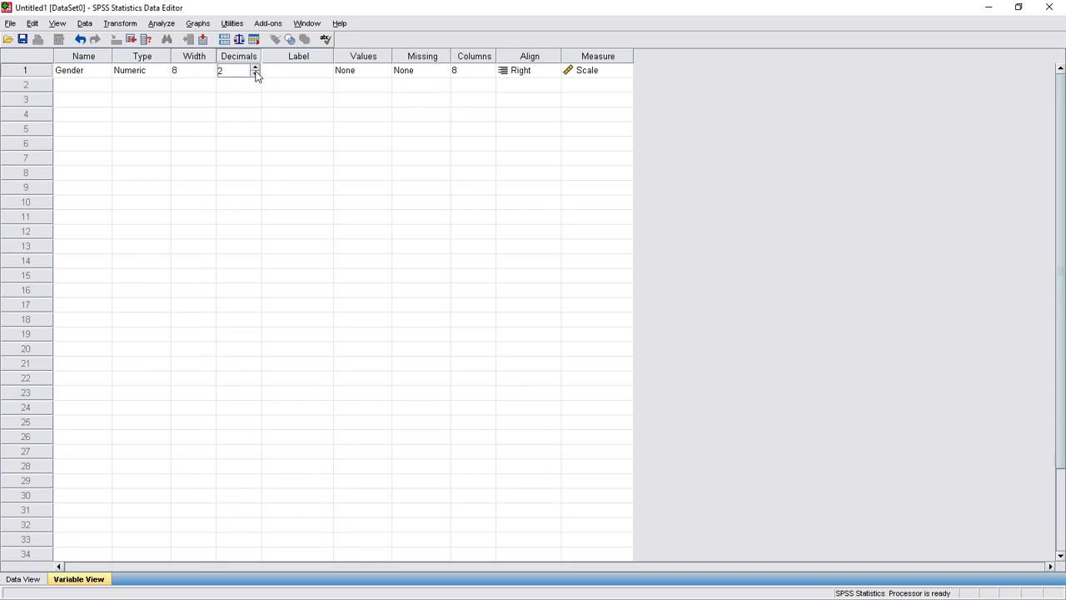
{"action": "left_click", "coordinate": [255, 75]}
{"action": "left_click", "coordinate": [256, 74]}
Give the Gender variable the label Male/Female
{"action": "left_click", "coordinate": [292, 76]}
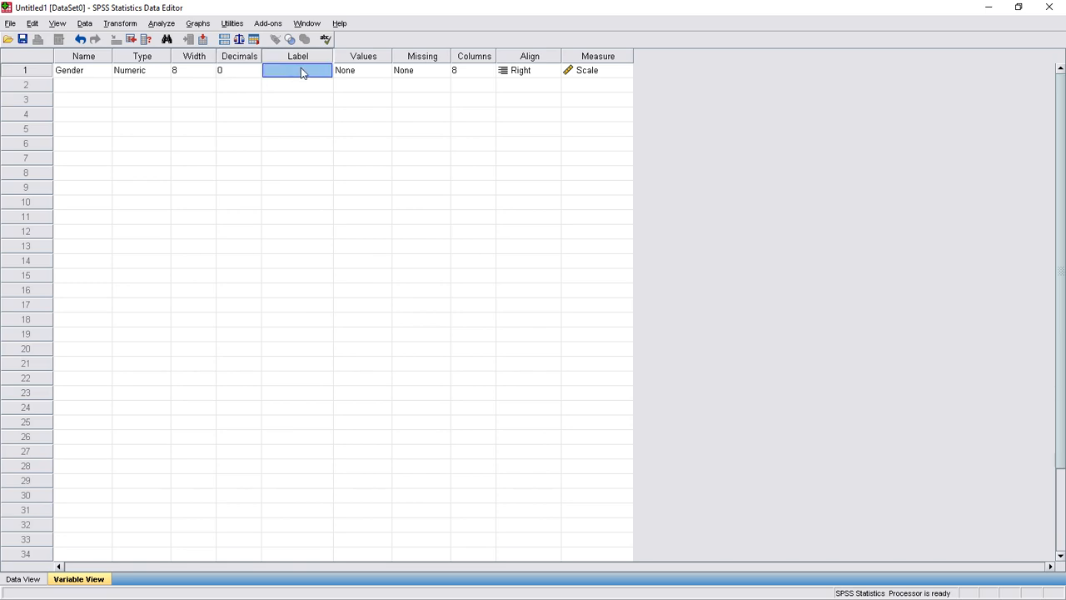
{"action": "left_click", "coordinate": [89, 73]}
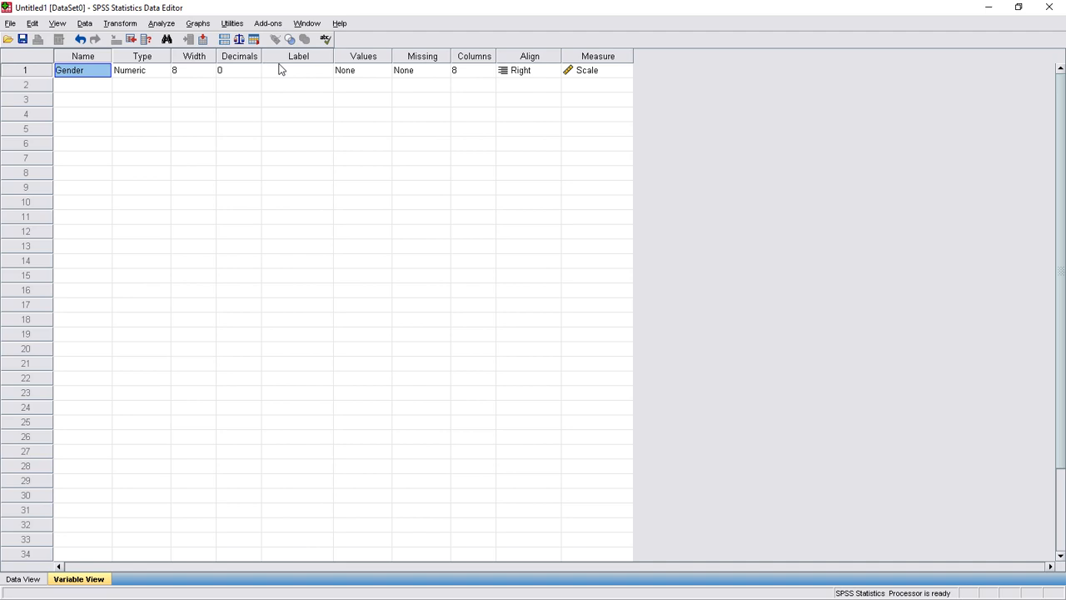
{"action": "left_click", "coordinate": [288, 71]}
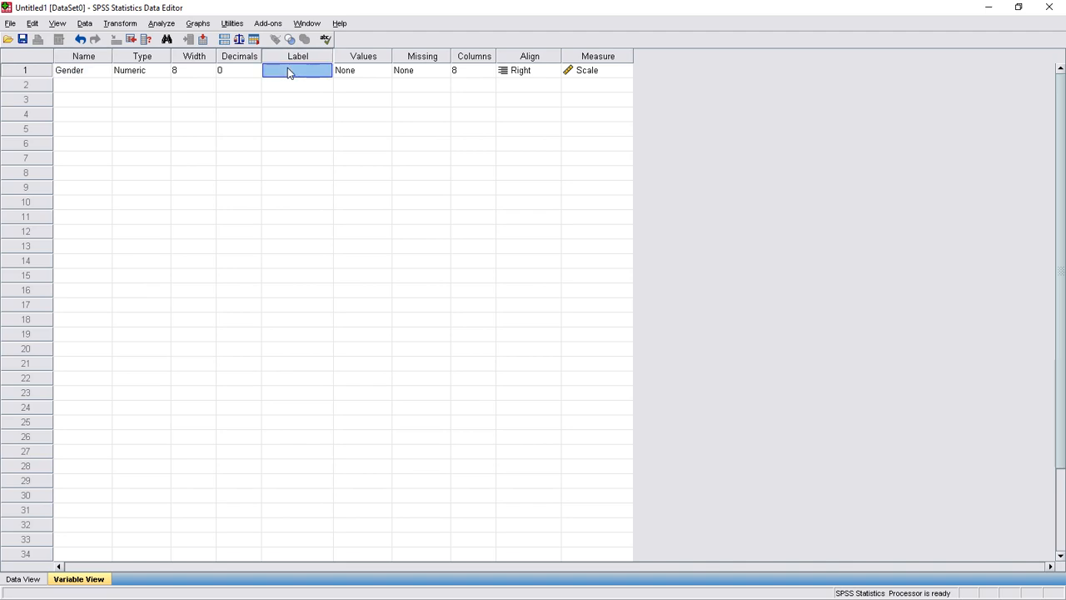
{"action": "type", "text": "Male/Female"}
Define the value labels 1 = Male and 2 = Female for the Gender variable
{"action": "left_click", "coordinate": [356, 77]}
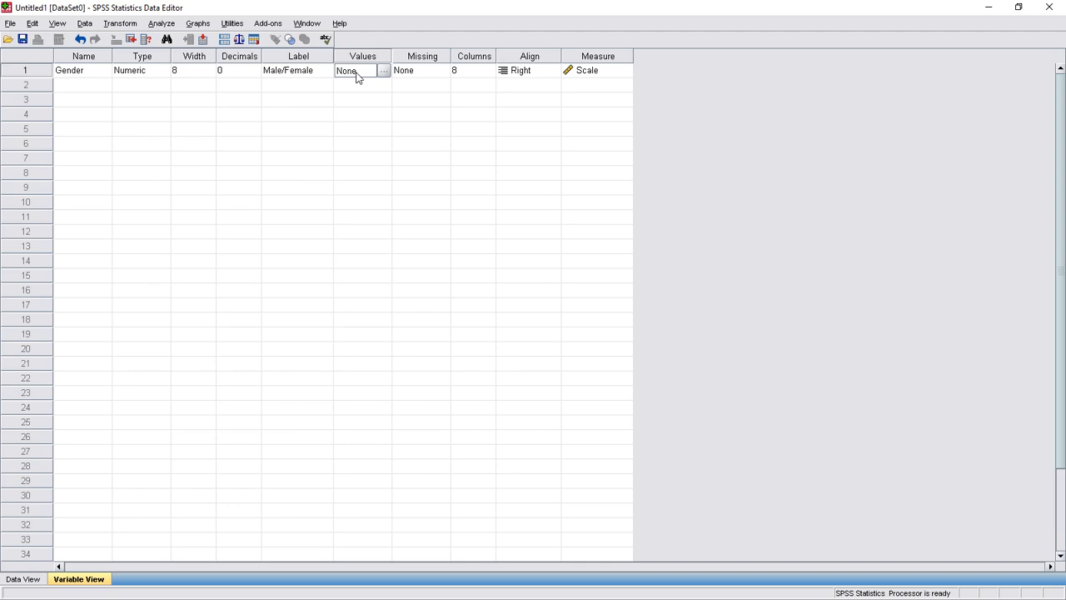
{"action": "left_click", "coordinate": [383, 72]}
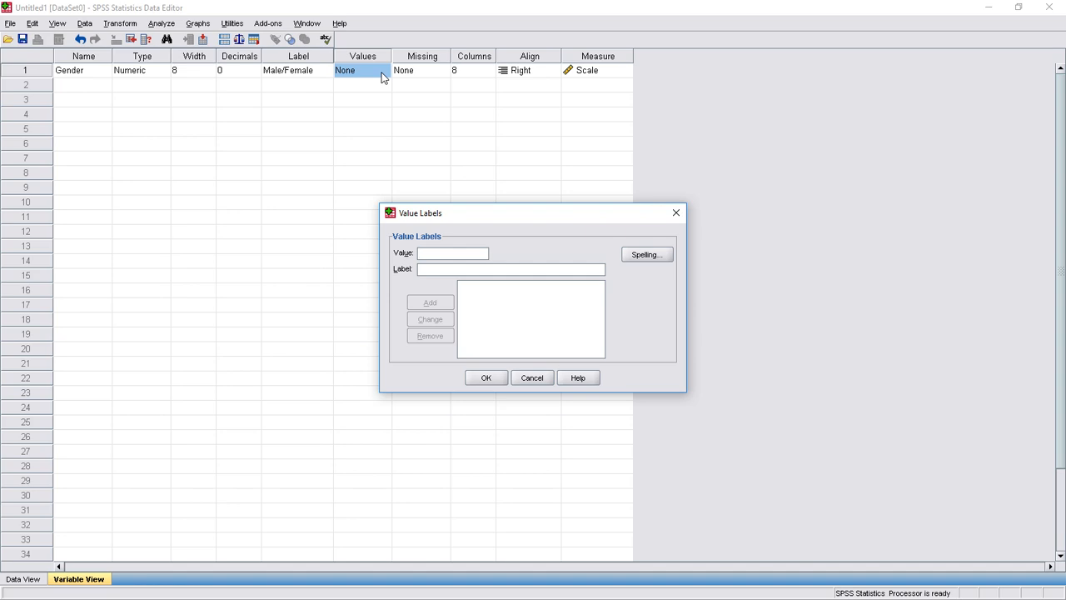
{"action": "type", "text": "1"}
{"action": "left_click", "coordinate": [478, 272]}
{"action": "type", "text": "Male"}
{"action": "left_click", "coordinate": [430, 305]}
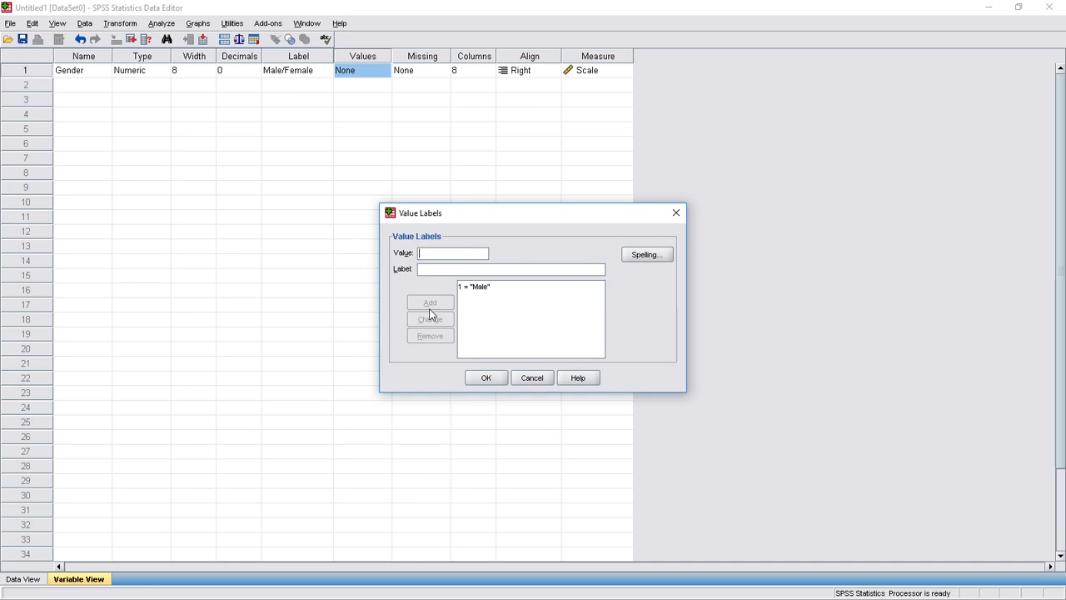
{"action": "left_click", "coordinate": [444, 267]}
{"action": "type", "text": "Female"}
{"action": "left_click", "coordinate": [448, 306]}
{"action": "left_click", "coordinate": [500, 382]}
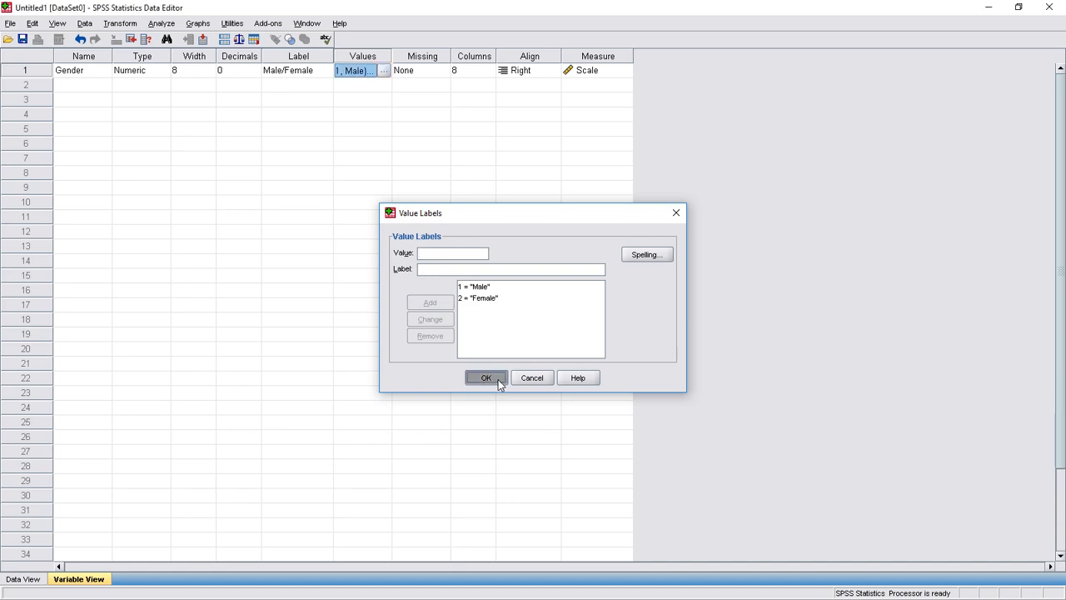
Add a second variable named Education below Gender
{"action": "left_click", "coordinate": [92, 87]}
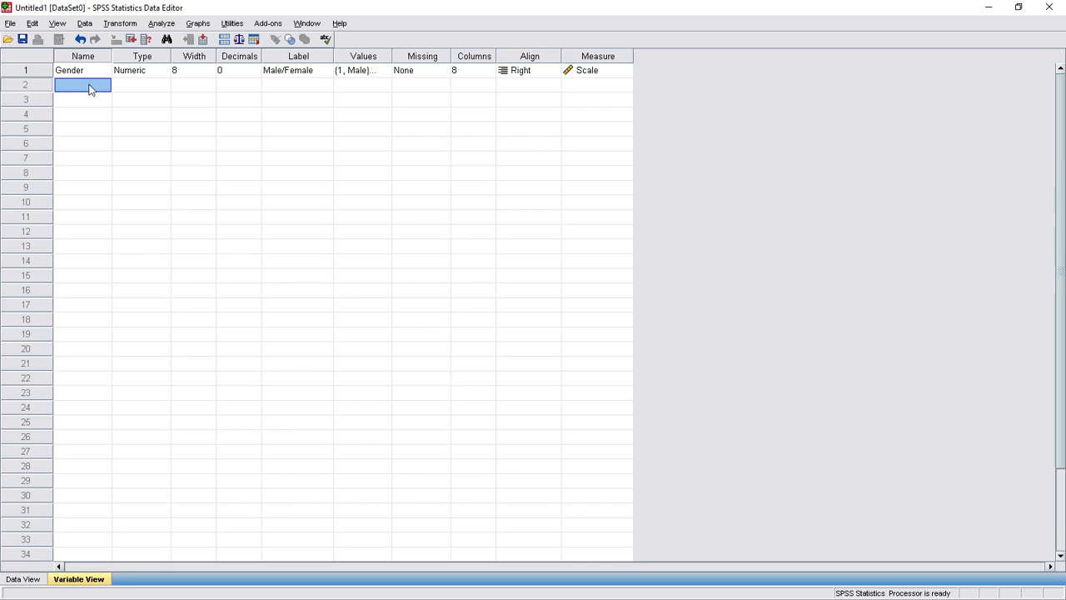
{"action": "type", "text": "Educatio"}
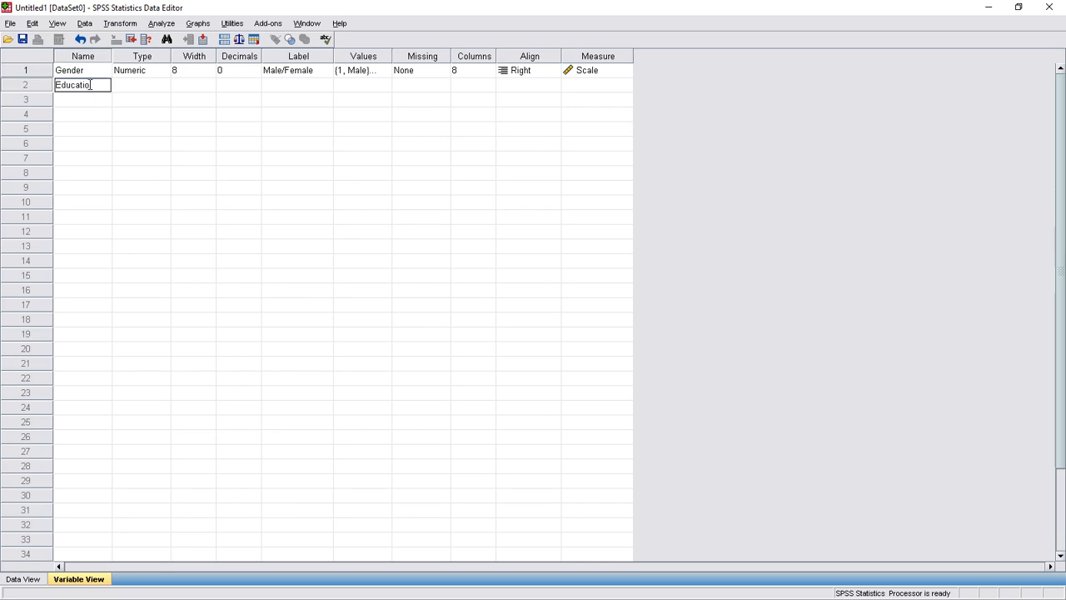
{"action": "type", "text": "n"}
Set the Education variable's decimals to 0 and its label to Qualification
{"action": "left_click", "coordinate": [237, 85]}
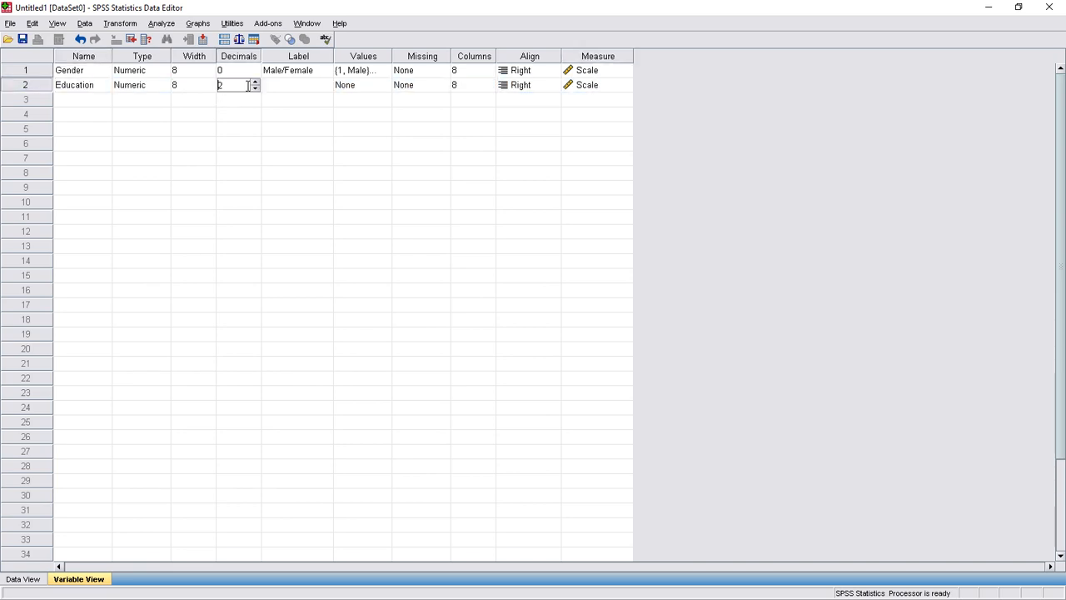
{"action": "left_click", "coordinate": [254, 88]}
{"action": "left_click", "coordinate": [255, 88]}
{"action": "left_click", "coordinate": [281, 86]}
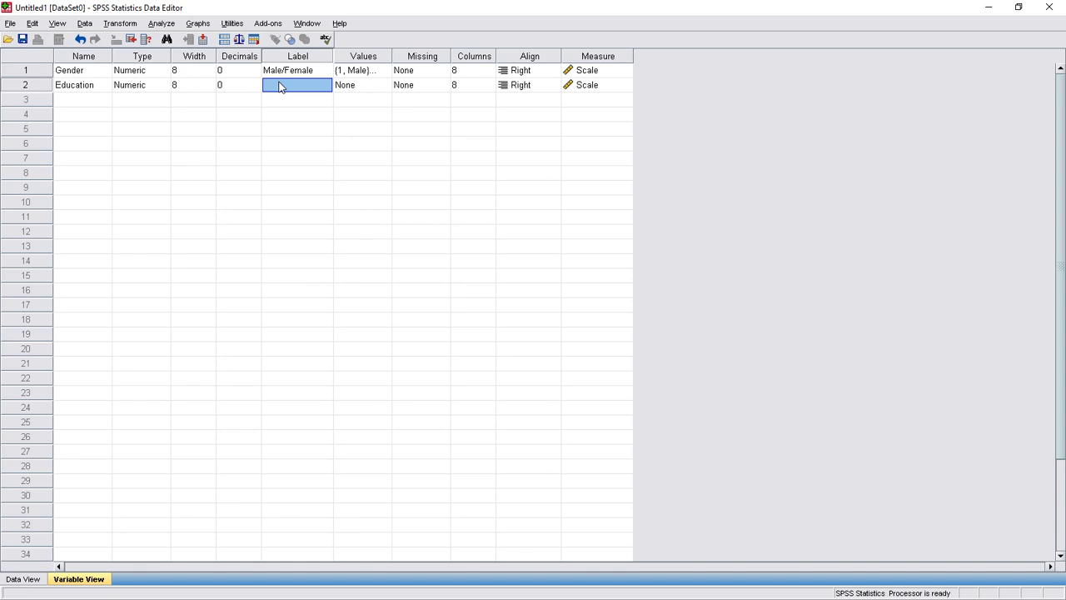
{"action": "type", "text": "Qualification"}
Add the value labels 1 = Matric and 2 = Intermediate to the Education variable
{"action": "left_click", "coordinate": [345, 87]}
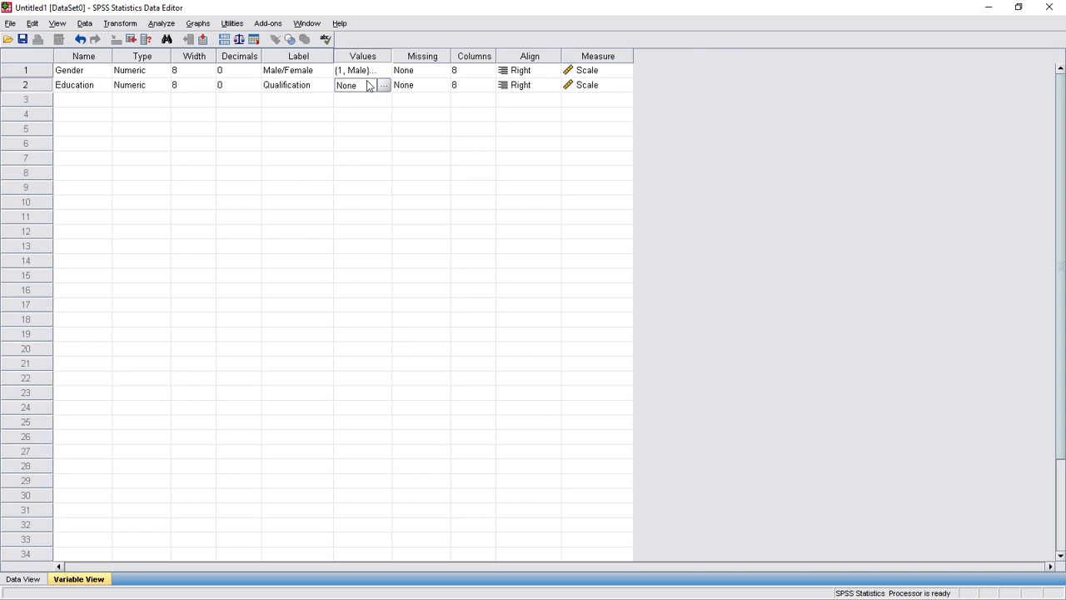
{"action": "left_click", "coordinate": [382, 86]}
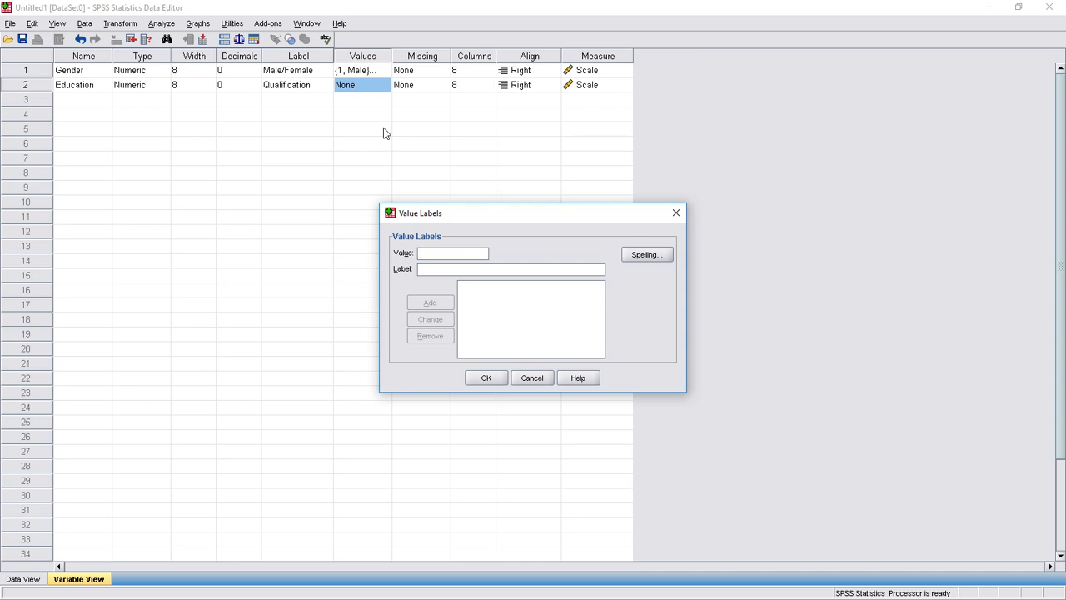
{"action": "left_click", "coordinate": [435, 268]}
{"action": "type", "text": "Matric"}
{"action": "left_click", "coordinate": [437, 303]}
{"action": "type", "text": "2"}
{"action": "left_click", "coordinate": [442, 268]}
{"action": "type", "text": "Inter"}
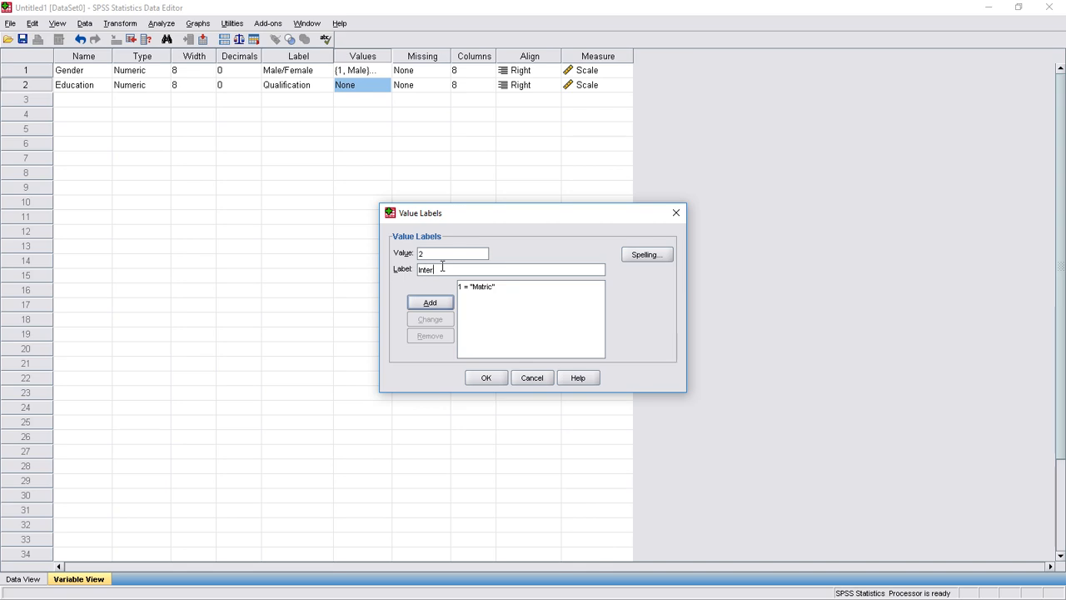
{"action": "type", "text": "mediate"}
{"action": "left_click", "coordinate": [429, 303]}
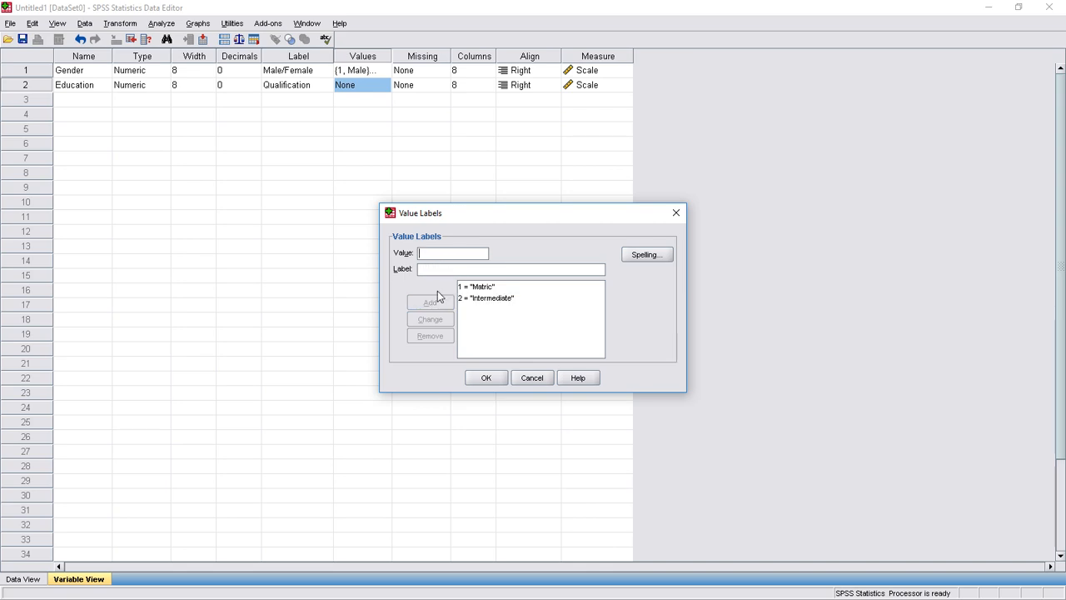
Add the value labels 3 = Graduation, 4 = Master and 5 = Post Graduate to Education and apply the whole list
{"action": "type", "text": "3Gr"}
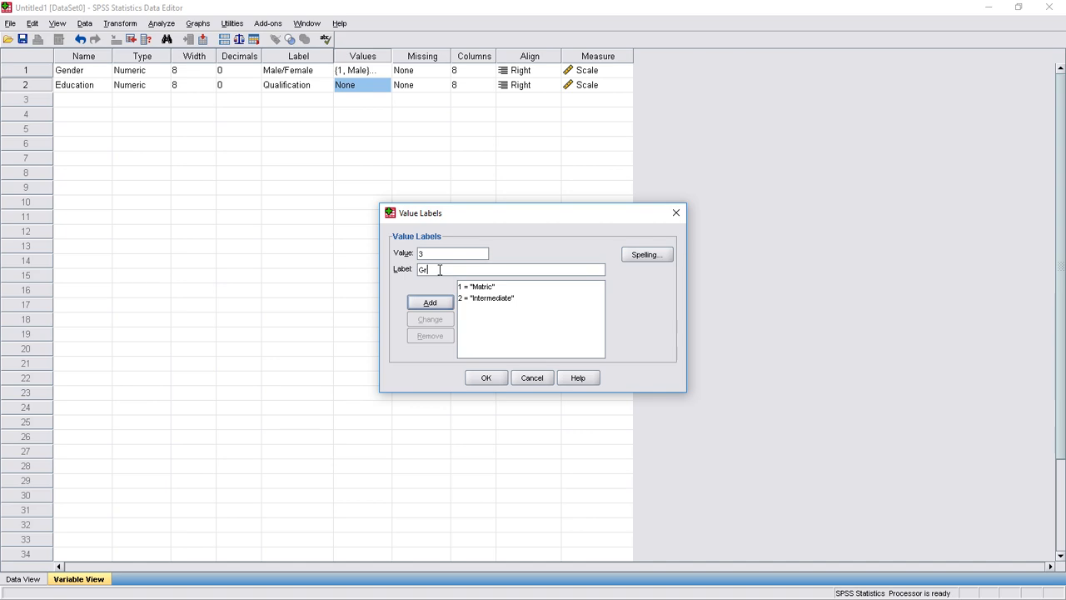
{"action": "type", "text": "aduation"}
{"action": "left_click", "coordinate": [429, 305]}
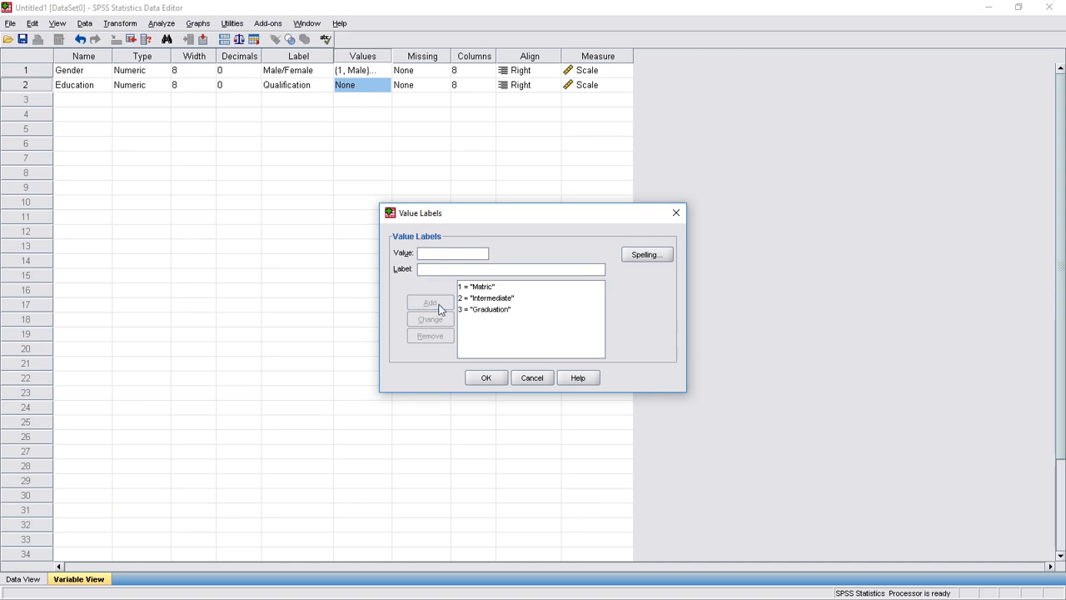
{"action": "type", "text": "4"}
{"action": "type", "text": "Master"}
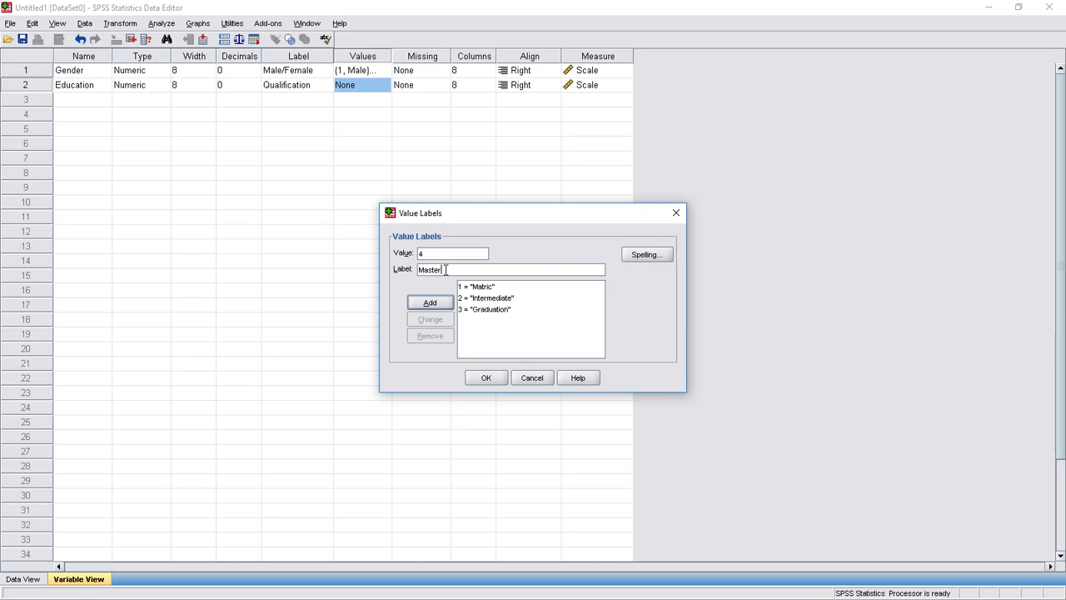
{"action": "left_click", "coordinate": [432, 303]}
{"action": "left_click", "coordinate": [430, 270]}
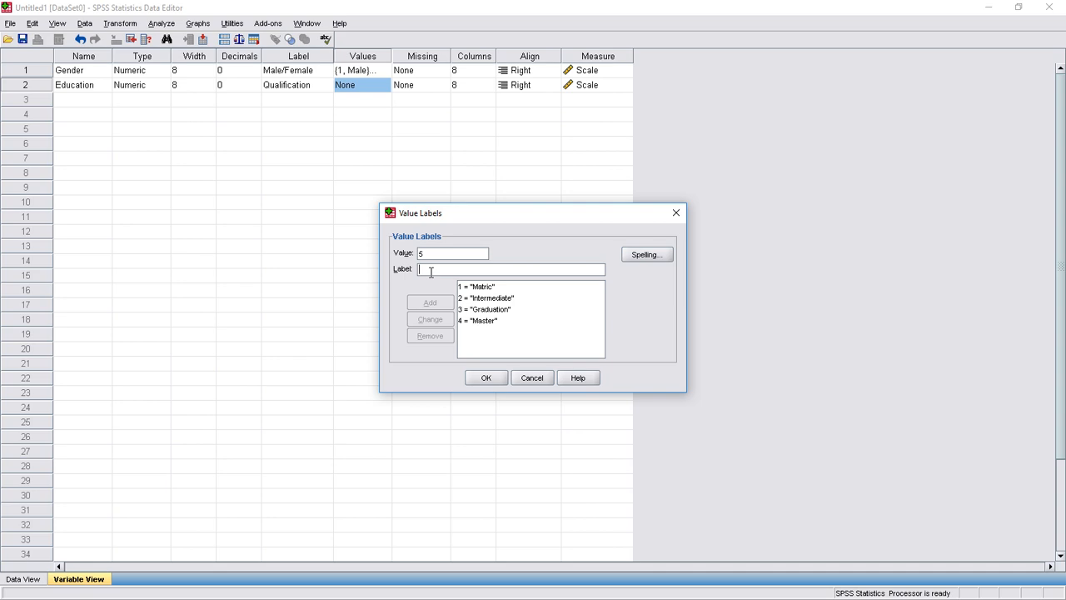
{"action": "type", "text": "Post Graduate"}
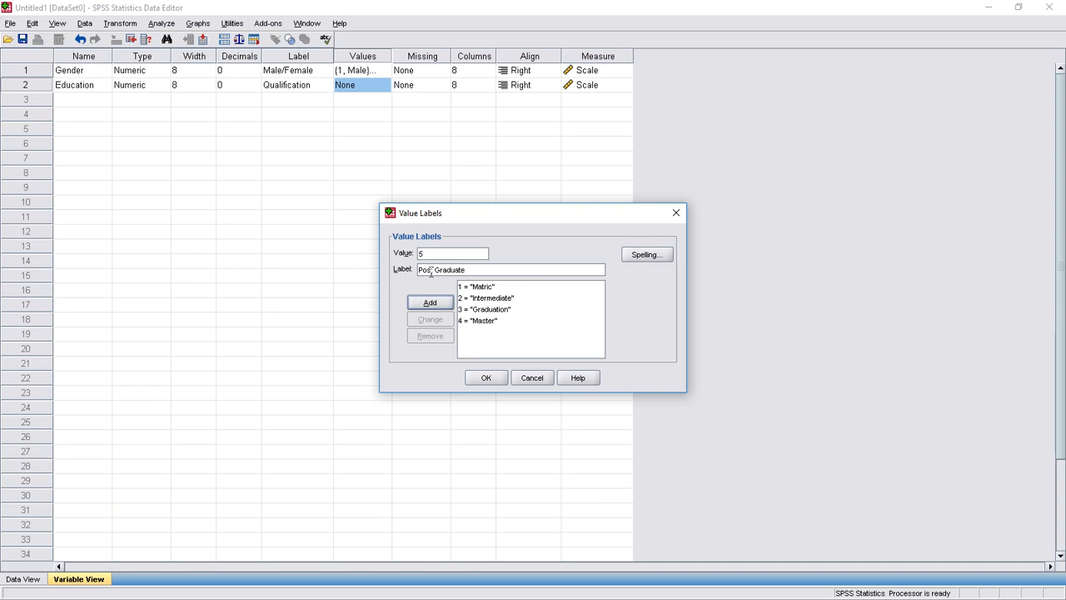
{"action": "left_click", "coordinate": [441, 304]}
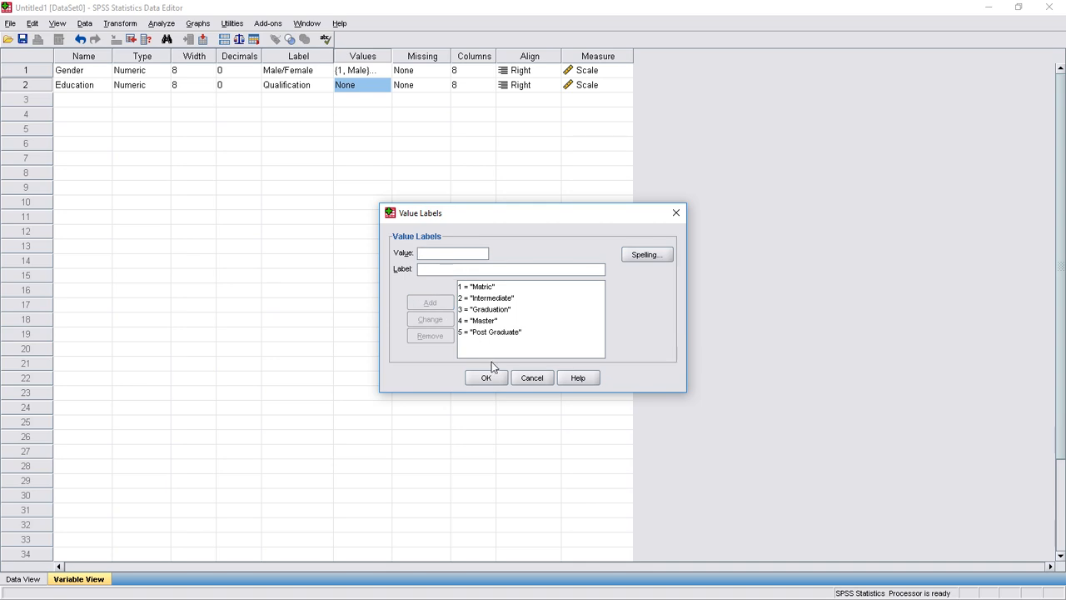
{"action": "left_click", "coordinate": [488, 377]}
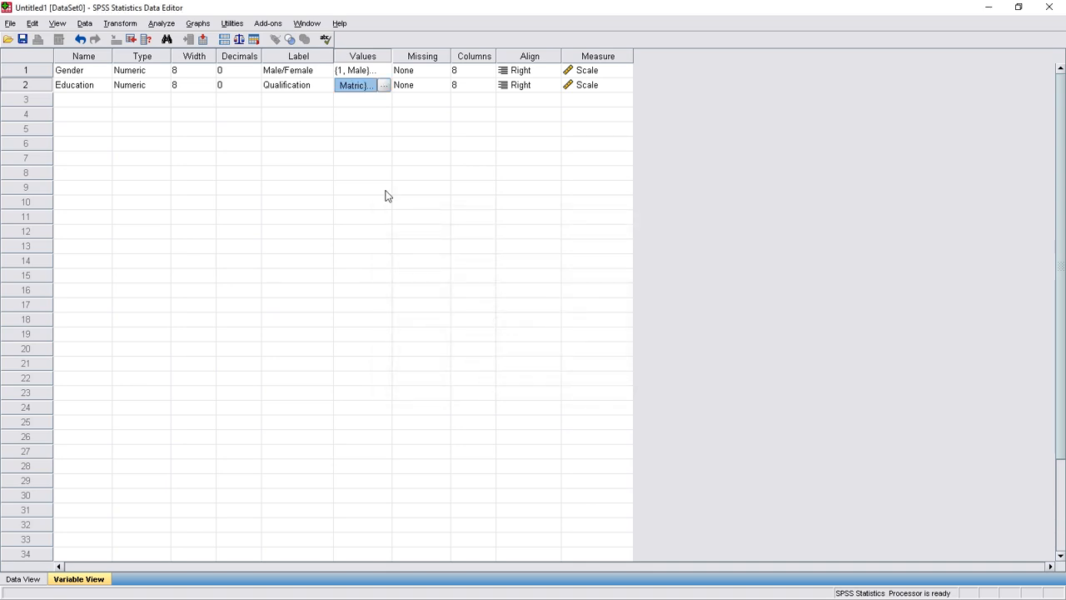
Add a third variable named Q1 below Education and set its decimals to 0
{"action": "left_click", "coordinate": [96, 100]}
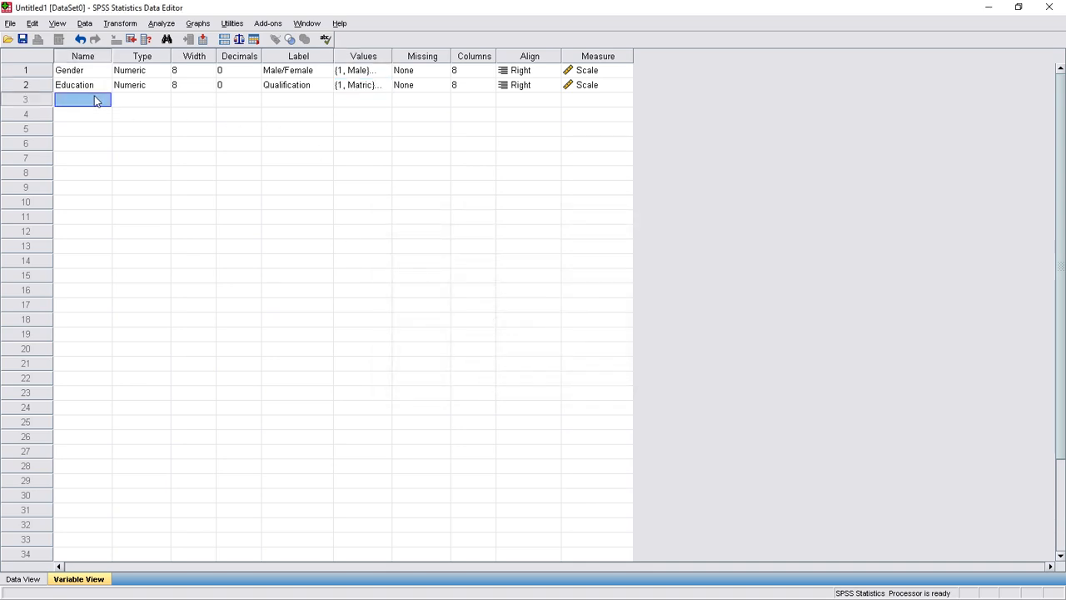
{"action": "type", "text": "Q"}
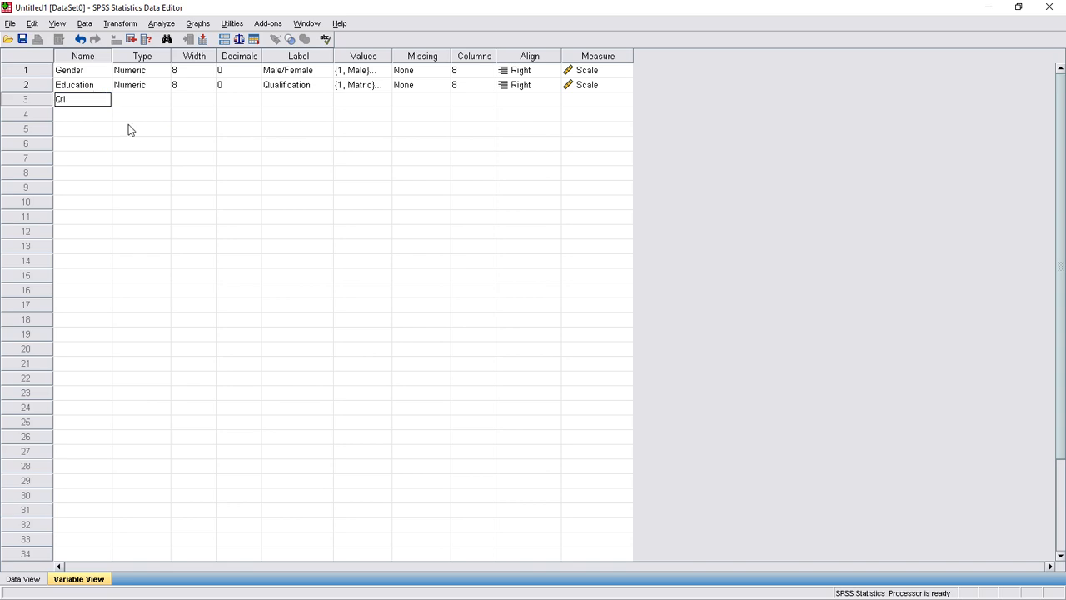
{"action": "type", "text": "1"}
{"action": "left_click", "coordinate": [217, 101]}
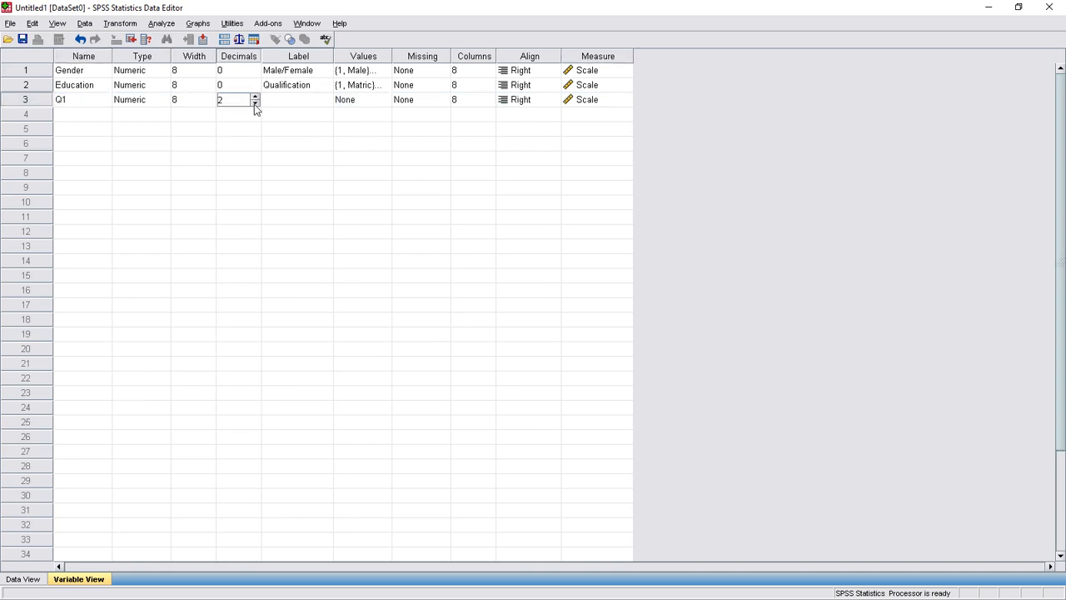
{"action": "left_click", "coordinate": [255, 103]}
{"action": "left_click", "coordinate": [255, 104]}
Give Q1 the label "What do you think about the status of English?"
{"action": "left_click", "coordinate": [275, 109]}
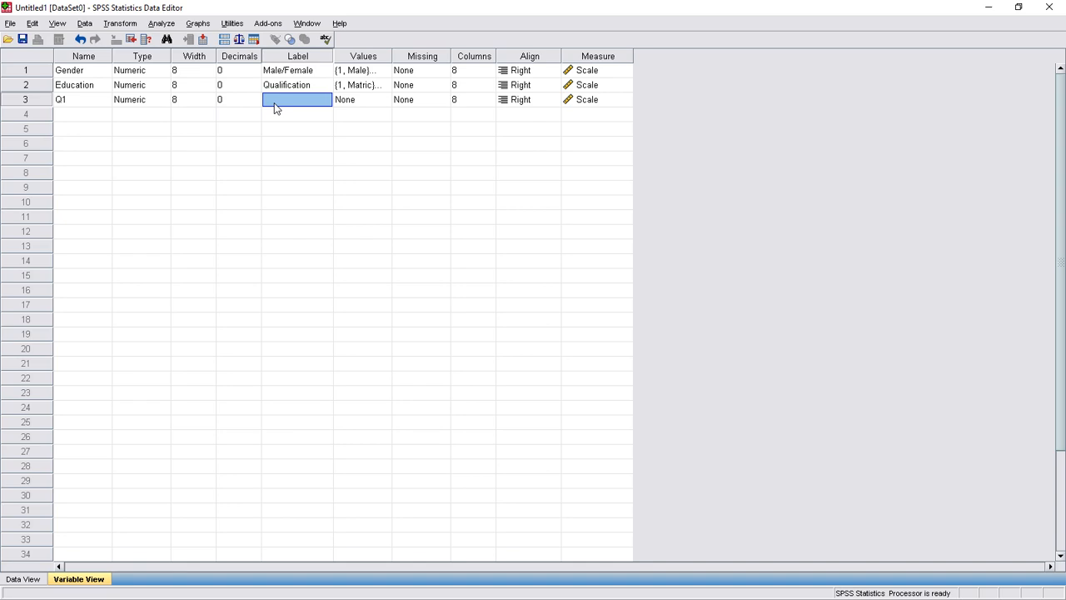
{"action": "type", "text": "W"}
{"action": "type", "text": "hat d"}
{"action": "type", "text": "o you think ab"}
{"action": "type", "text": "out th"}
{"action": "type", "text": "e"}
{"action": "type", "text": " st"}
{"action": "type", "text": "a"}
{"action": "type", "text": "tus o"}
{"action": "type", "text": "f"}
{"action": "type", "text": " En"}
{"action": "type", "text": "g"}
{"action": "type", "text": "l"}
{"action": "type", "text": "isg"}
{"action": "type", "text": "?"}
{"action": "key", "text": "BackSpace"}
{"action": "key", "text": "BackSpace"}
{"action": "type", "text": "h?"}
Start the value labels for Q1 by adding 1 = Not Satisfactory
{"action": "left_click", "coordinate": [351, 105]}
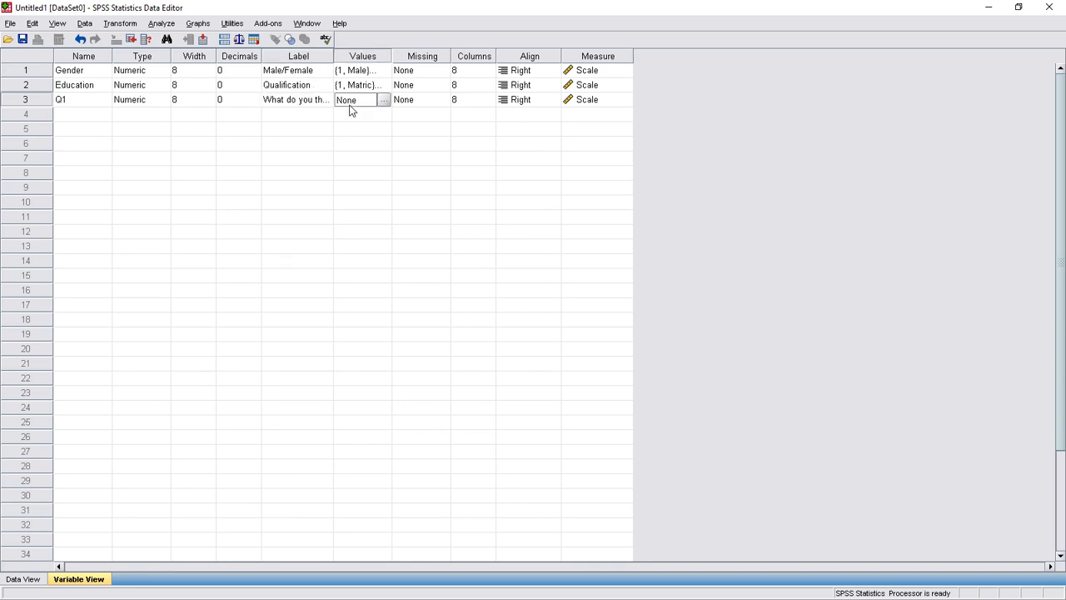
{"action": "left_click", "coordinate": [384, 100]}
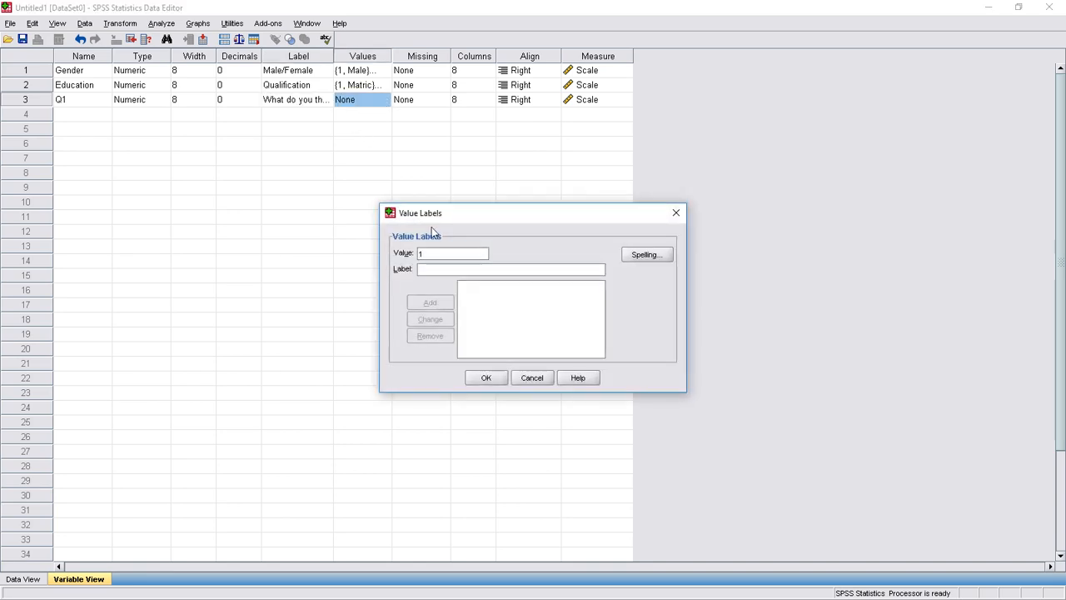
{"action": "key", "text": "Tab"}
{"action": "type", "text": "Not S"}
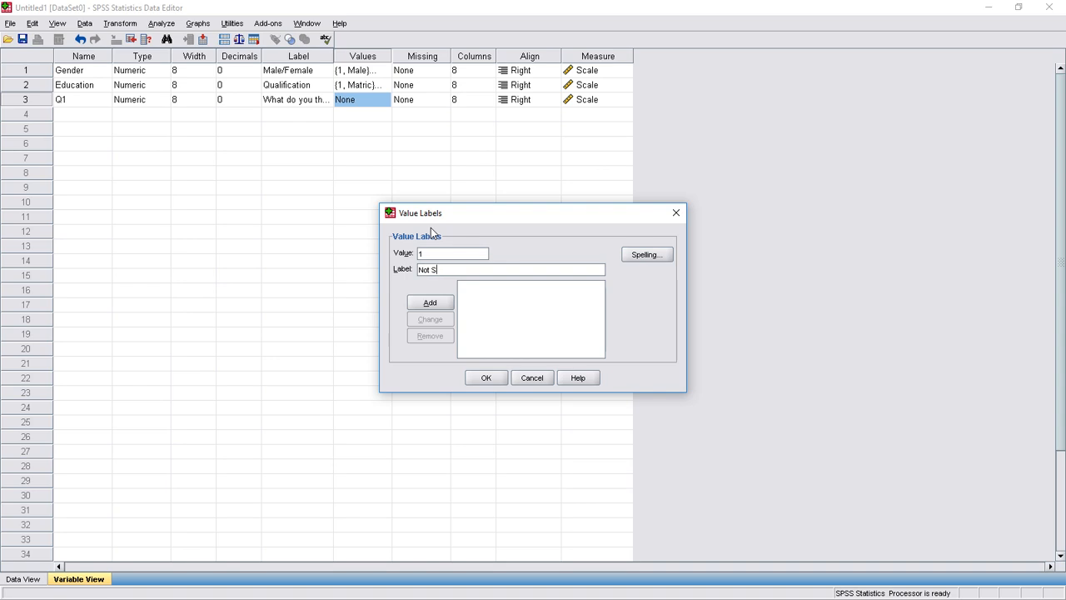
{"action": "type", "text": "atisfactory"}
{"action": "left_click", "coordinate": [428, 308]}
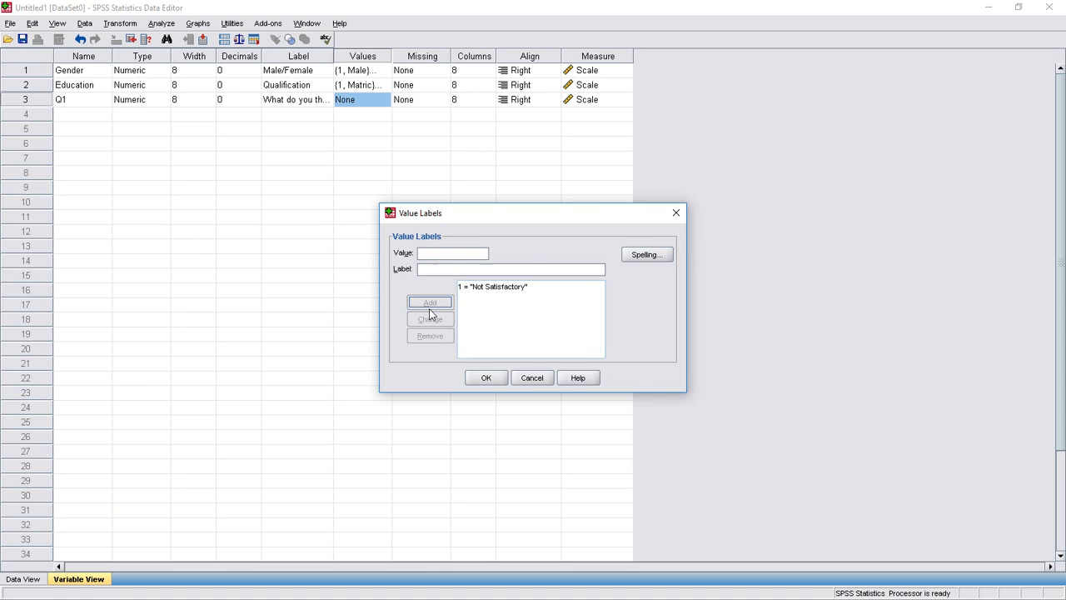
Add the value labels 2 = Average and 3 = satisfactory to Q1 and apply the list
{"action": "type", "text": "2"}
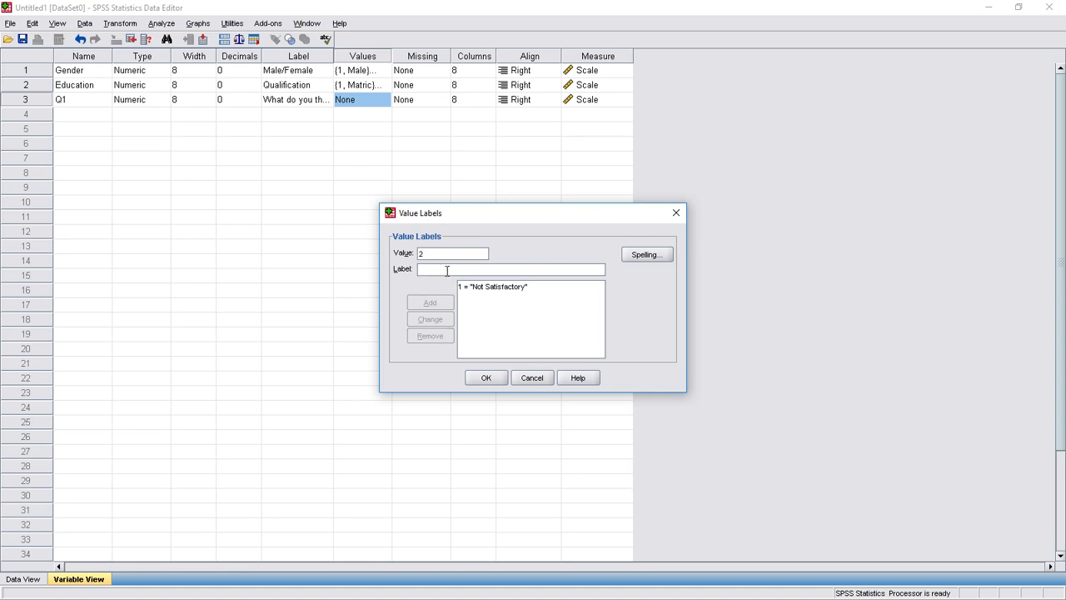
{"action": "left_click", "coordinate": [446, 269]}
{"action": "type", "text": "Average"}
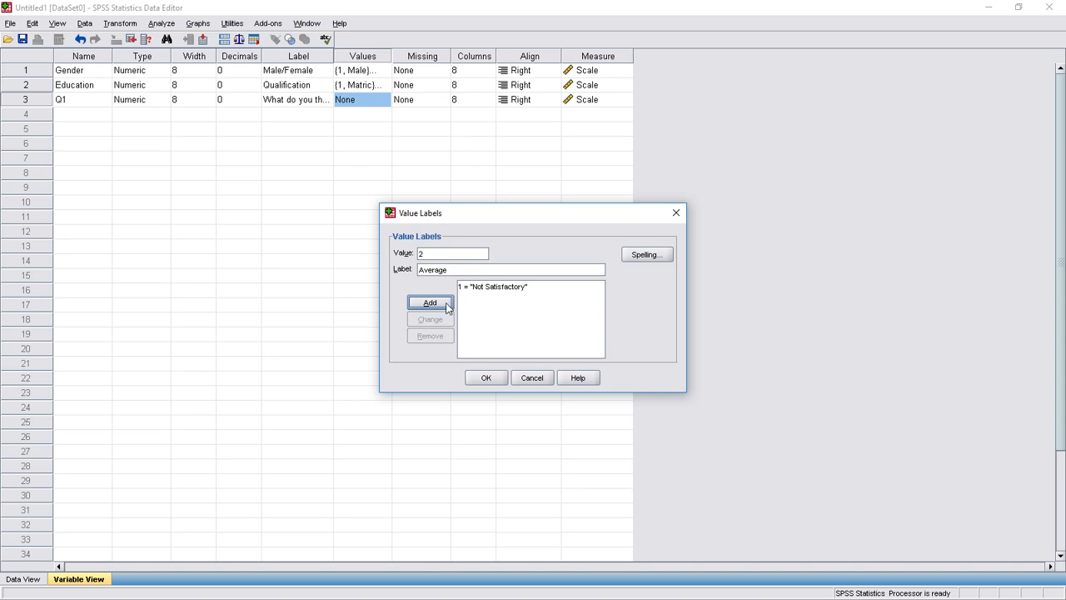
{"action": "left_click", "coordinate": [445, 305]}
{"action": "type", "text": "3"}
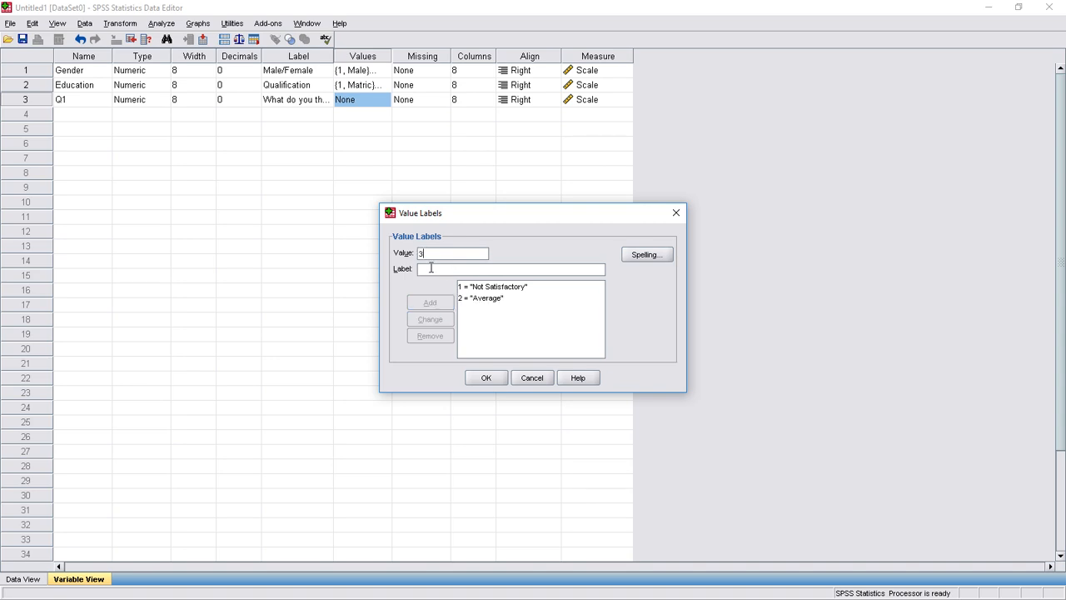
{"action": "type", "text": "satisfactory"}
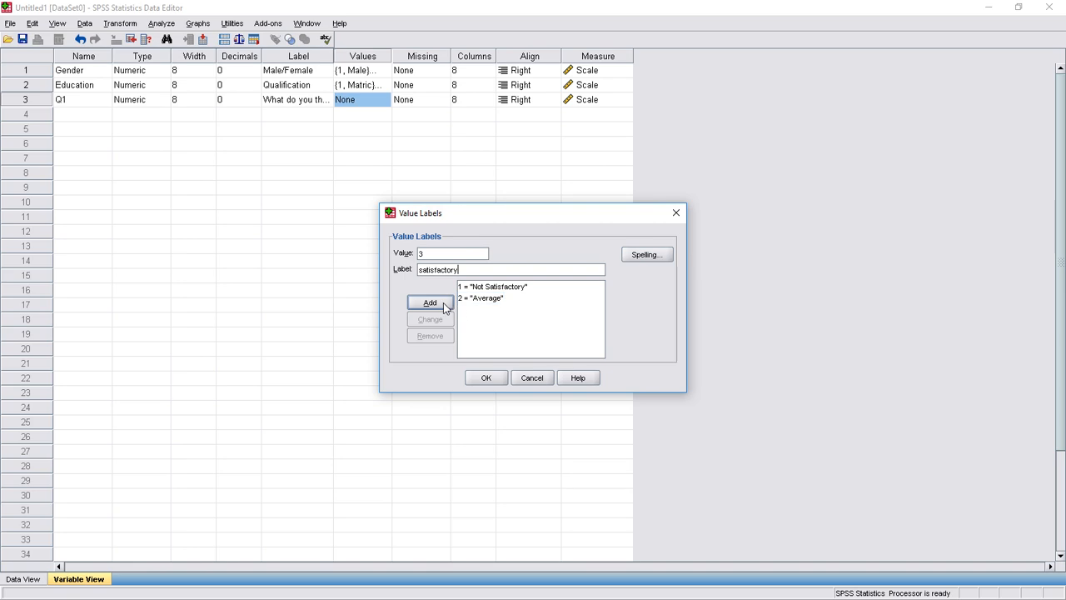
{"action": "left_click", "coordinate": [444, 305]}
{"action": "left_click", "coordinate": [487, 377]}
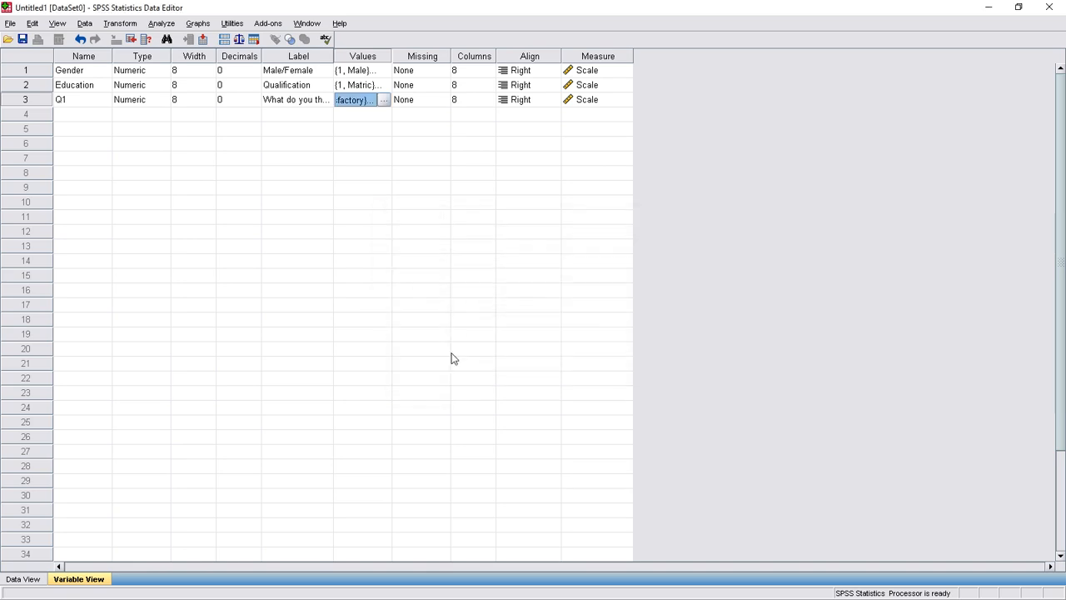
Review the value labels of Q1 without changing them and copy them for reuse
{"action": "left_click", "coordinate": [385, 100]}
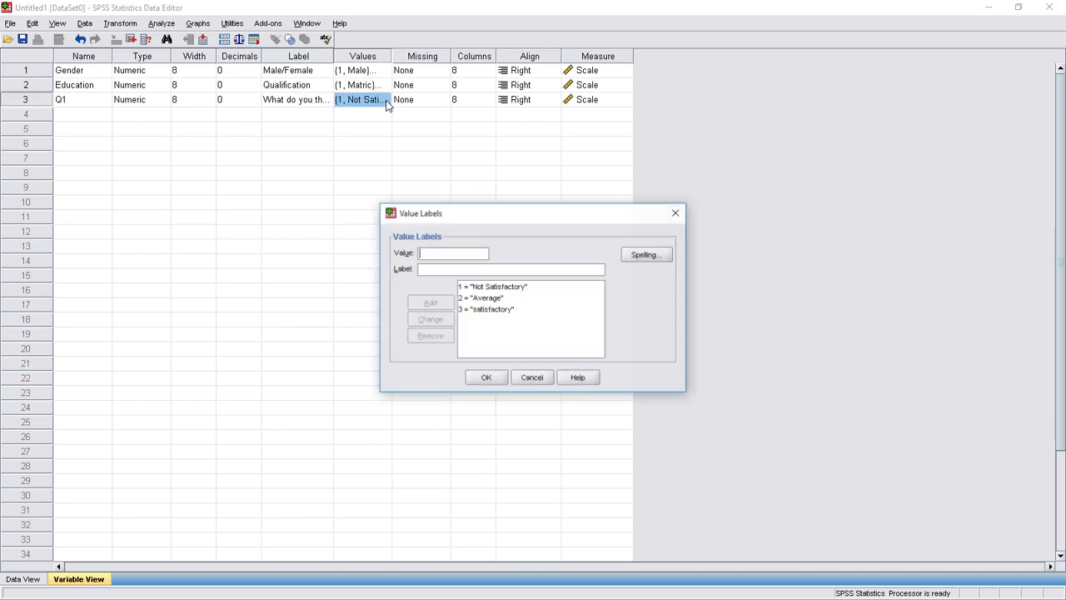
{"action": "left_click", "coordinate": [529, 380]}
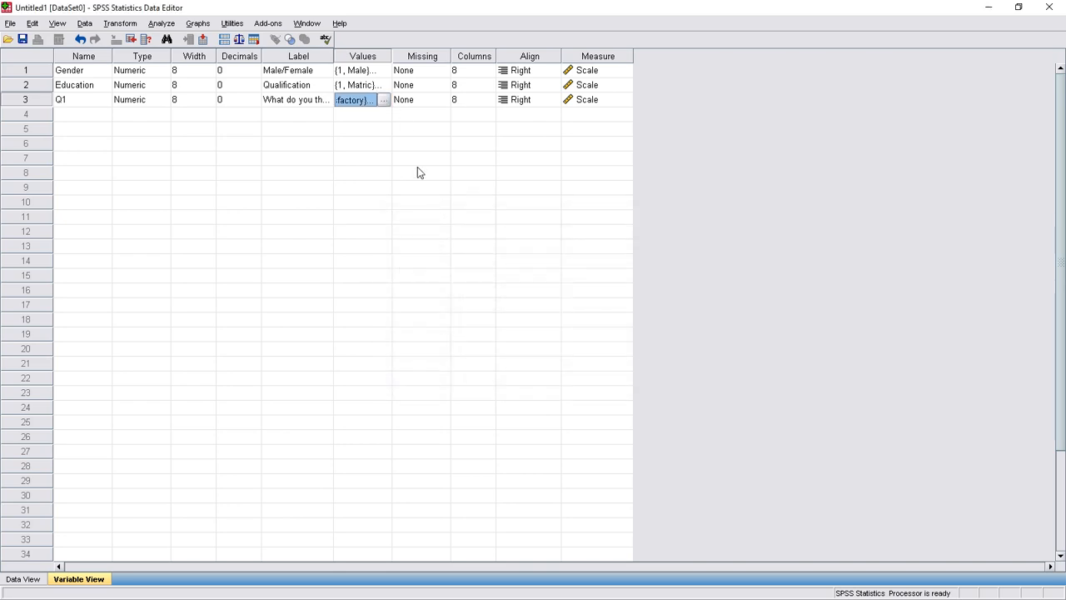
{"action": "right_click", "coordinate": [376, 109]}
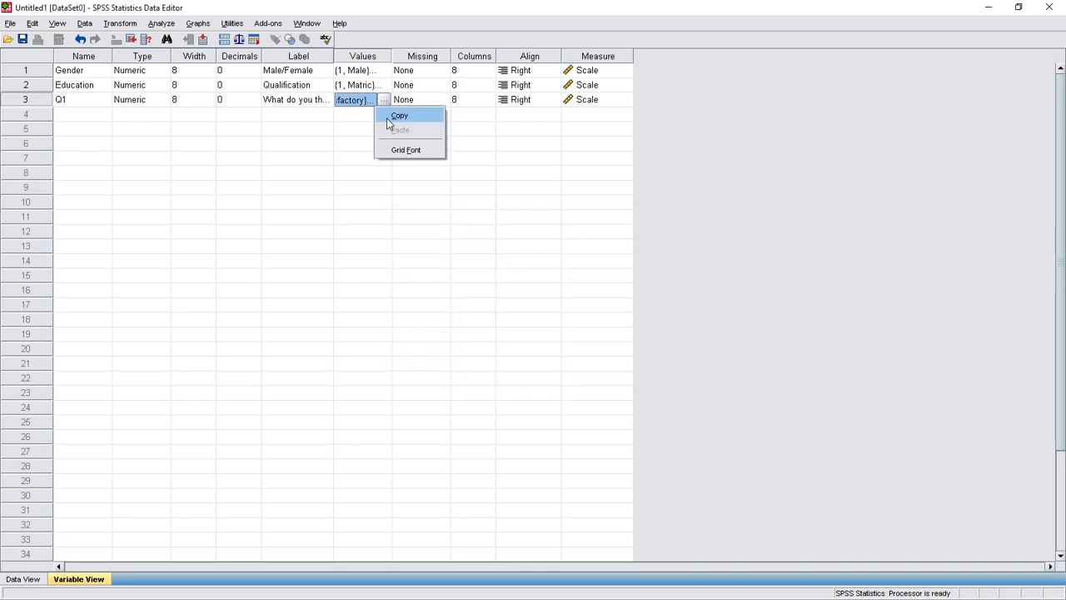
{"action": "left_click", "coordinate": [387, 117]}
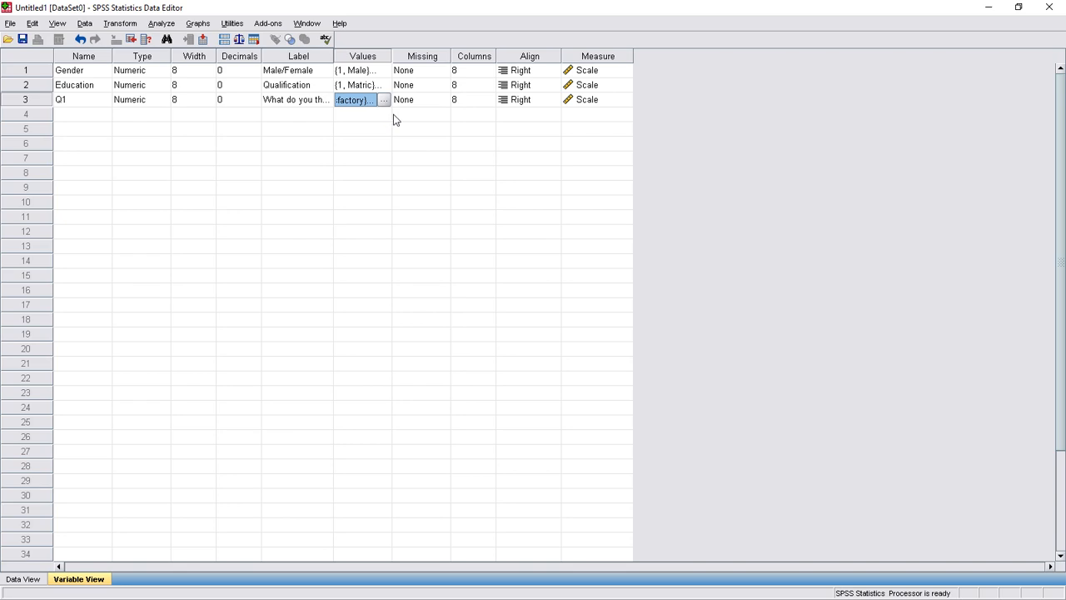
Add a fourth variable named Q2 below Q1 and set its decimals to 0
{"action": "left_click", "coordinate": [67, 119]}
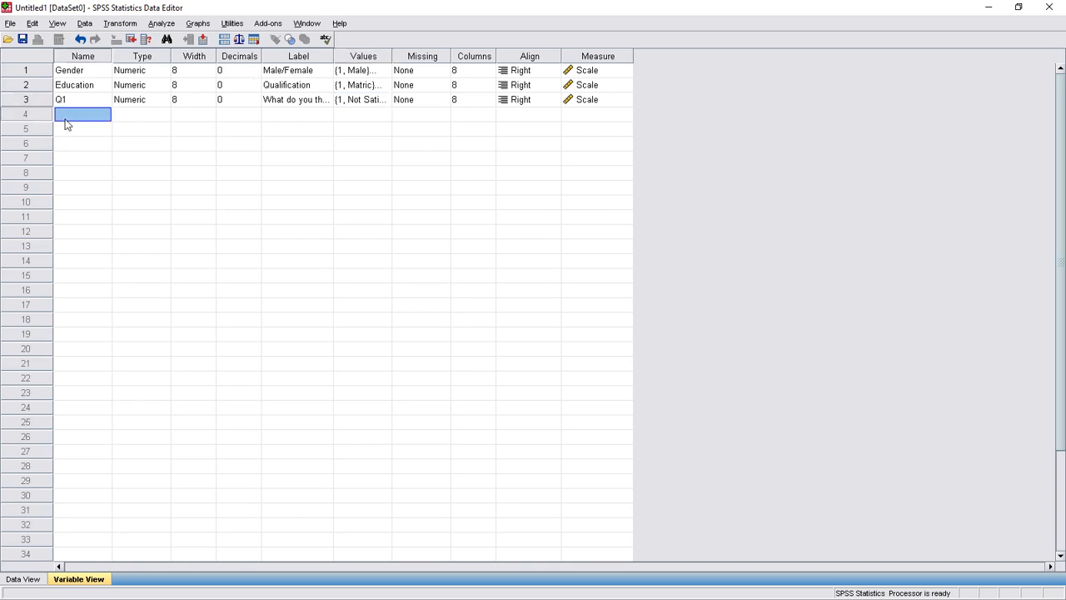
{"action": "type", "text": "Q2"}
{"action": "key", "text": "Return"}
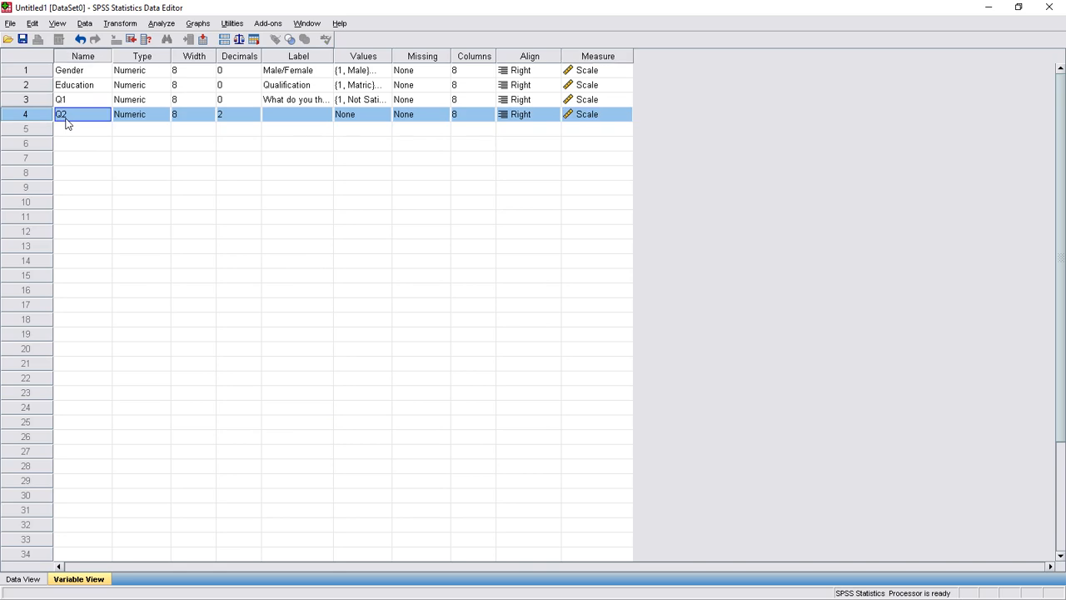
{"action": "left_click", "coordinate": [250, 119]}
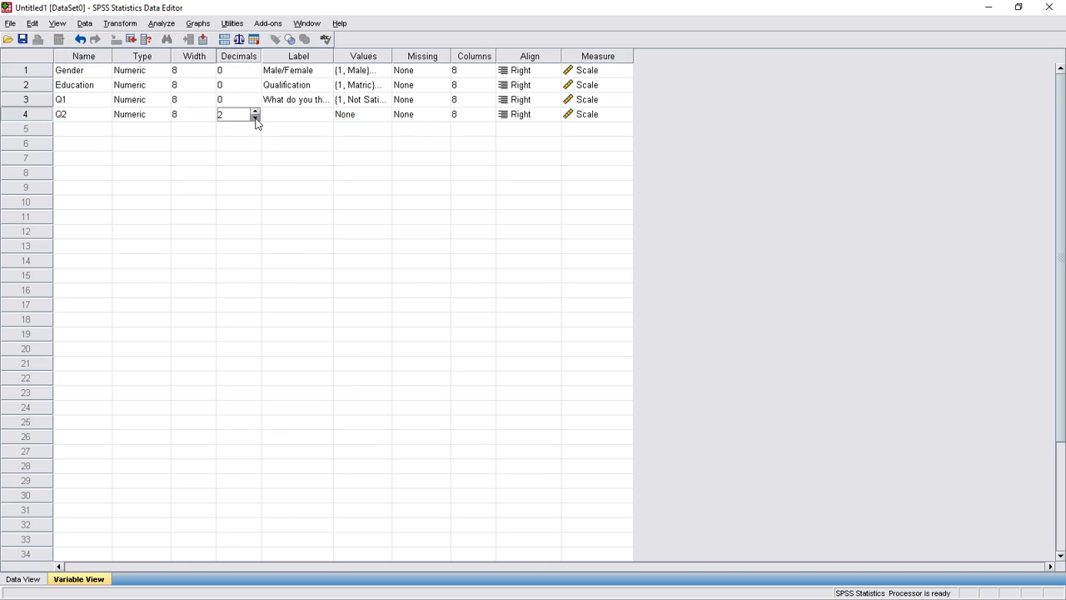
{"action": "left_click", "coordinate": [256, 118]}
{"action": "left_click", "coordinate": [256, 118]}
Label Q2 "Do you feel that teachers talk in english in classes?" and paste the copied Q1 value labels into it
{"action": "left_click", "coordinate": [283, 122]}
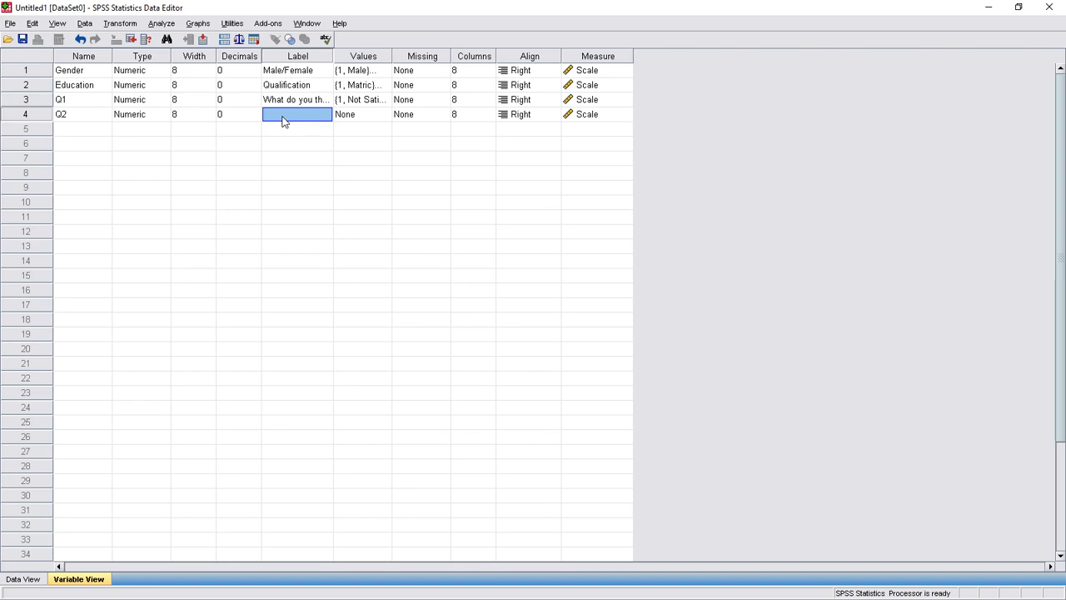
{"action": "left_click", "coordinate": [283, 117]}
{"action": "type", "text": "Do you"}
{"action": "type", "text": " feel th"}
{"action": "type", "text": "at teac"}
{"action": "type", "text": "hers"}
{"action": "type", "text": " talk in"}
{"action": "type", "text": " eng"}
{"action": "type", "text": "lish"}
{"action": "type", "text": " in cl"}
{"action": "type", "text": "asses"}
{"action": "type", "text": "?"}
{"action": "left_click", "coordinate": [356, 121]}
{"action": "key", "text": "ctrl+v"}
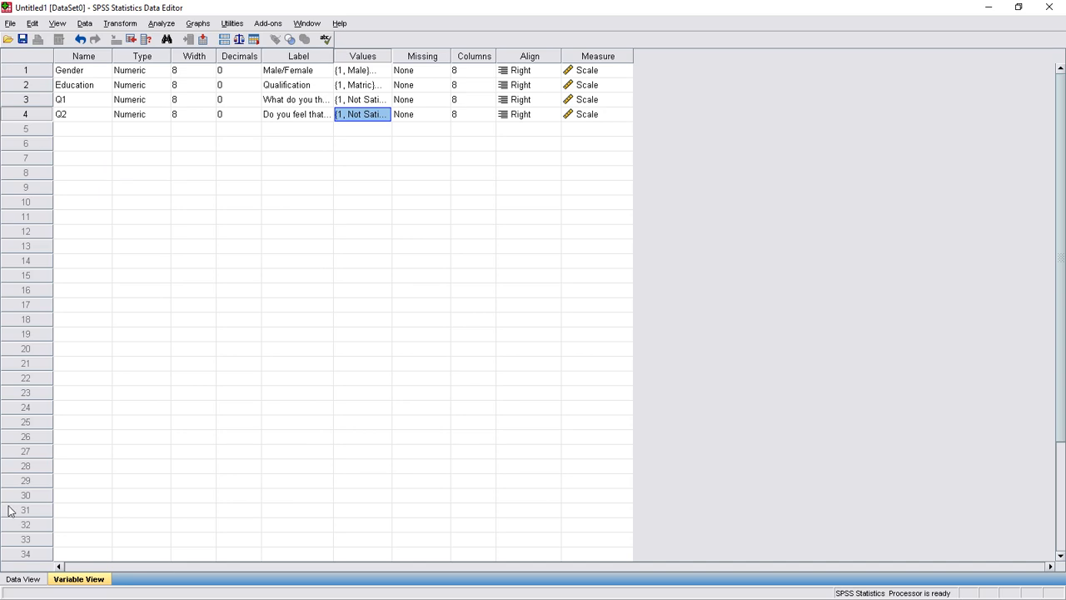
Switch to the data sheet and enter the first case: Gender 1, Education 5, Q1 3, Q2 2
{"action": "left_click", "coordinate": [21, 581]}
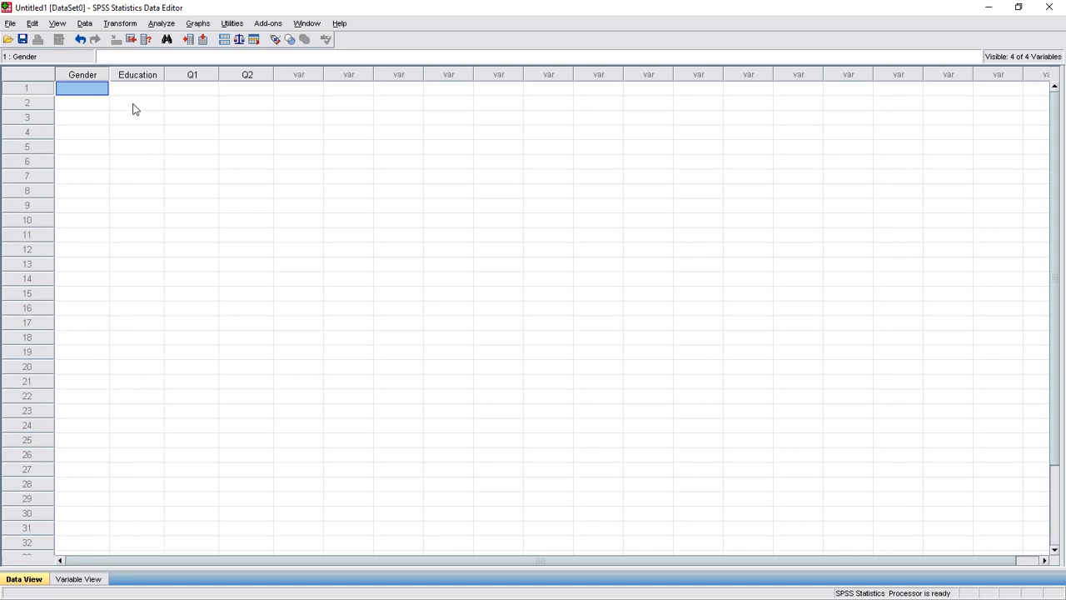
{"action": "type", "text": "1"}
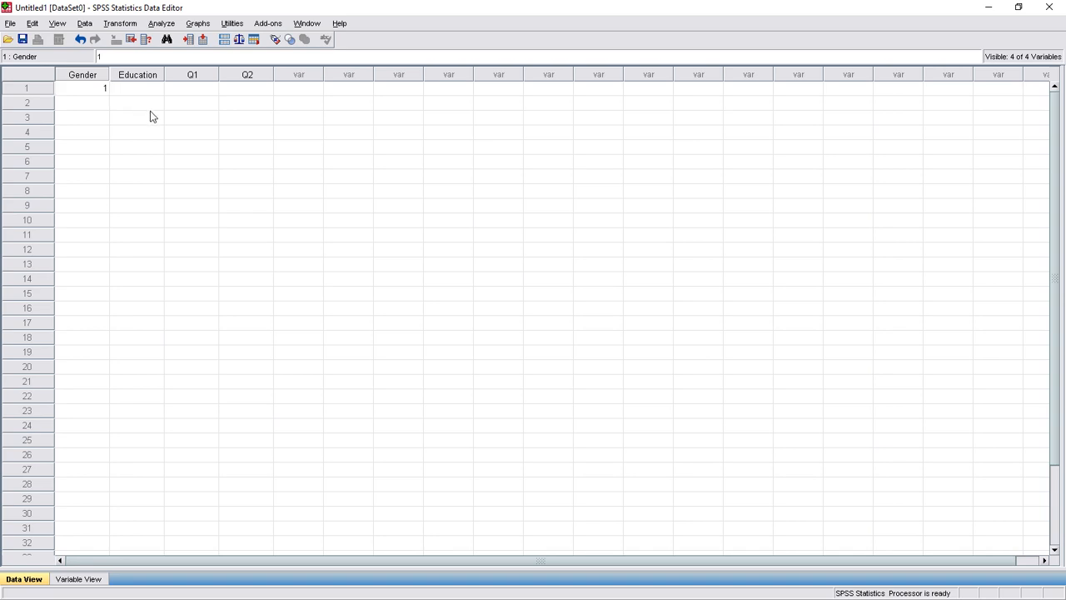
{"action": "key", "text": "Tab"}
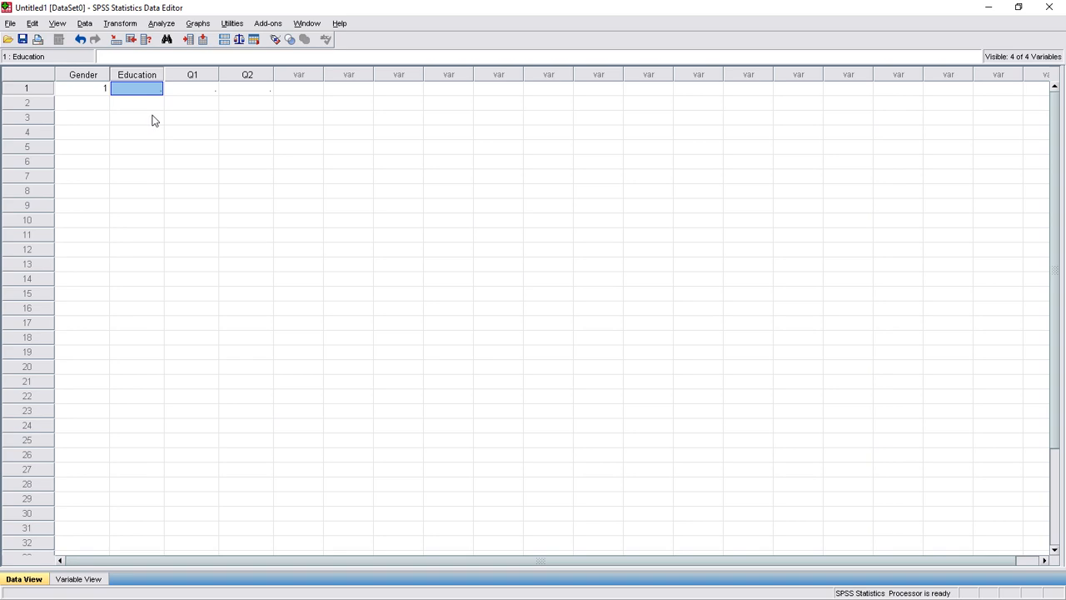
{"action": "type", "text": "5"}
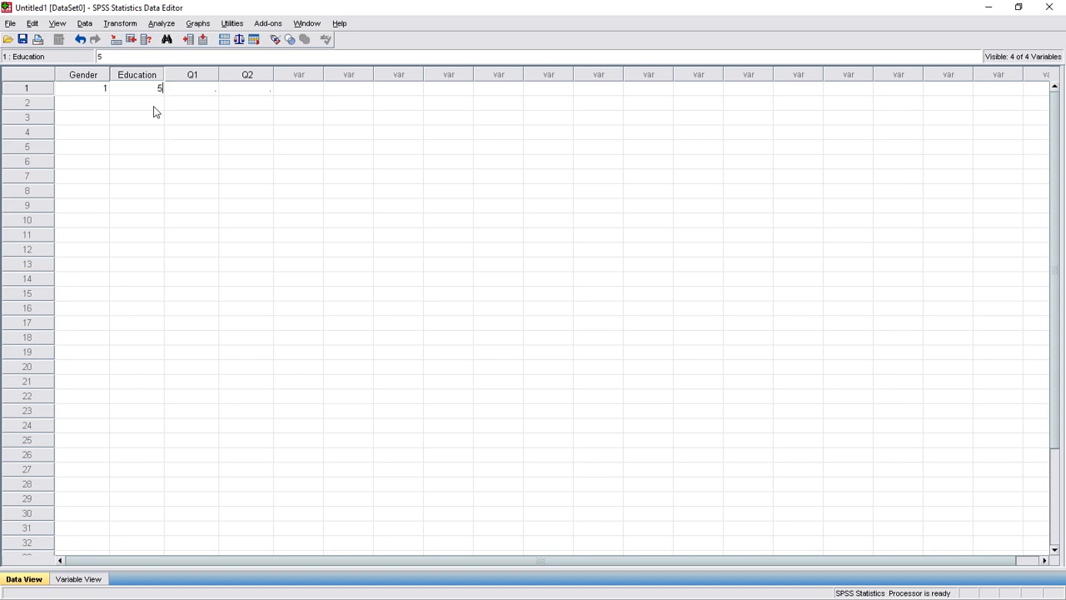
{"action": "key", "text": "Tab"}
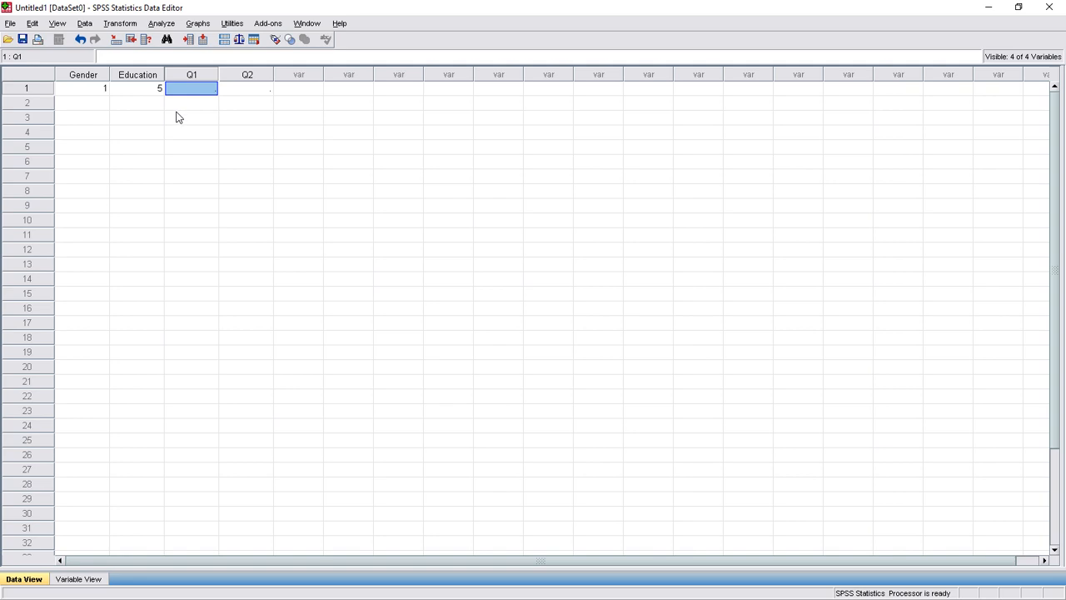
{"action": "type", "text": "2"}
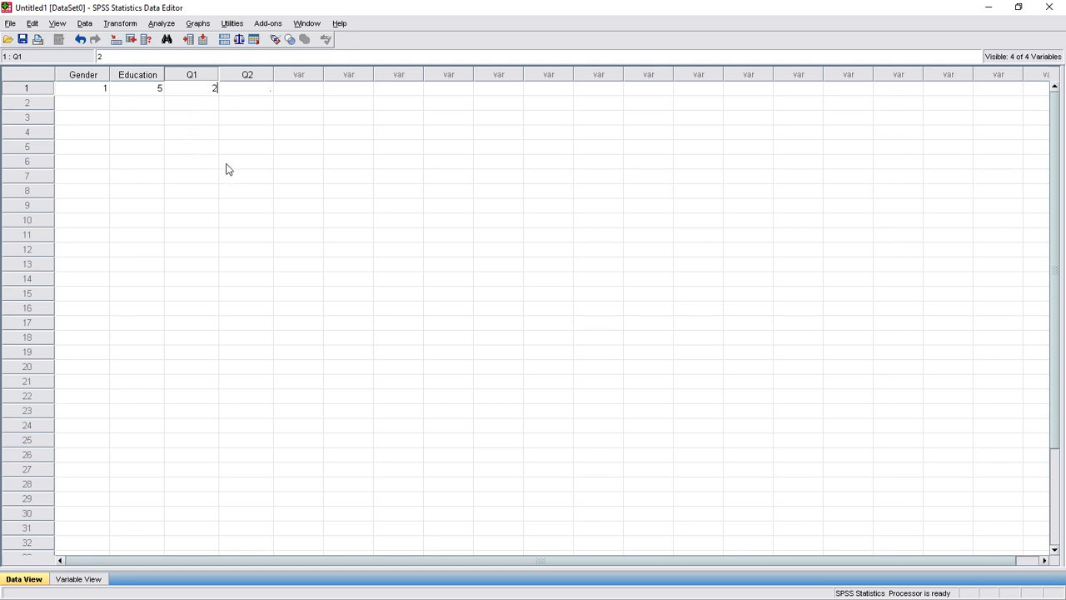
{"action": "key", "text": "BackSpace"}
{"action": "type", "text": "3"}
{"action": "key", "text": "Tab"}
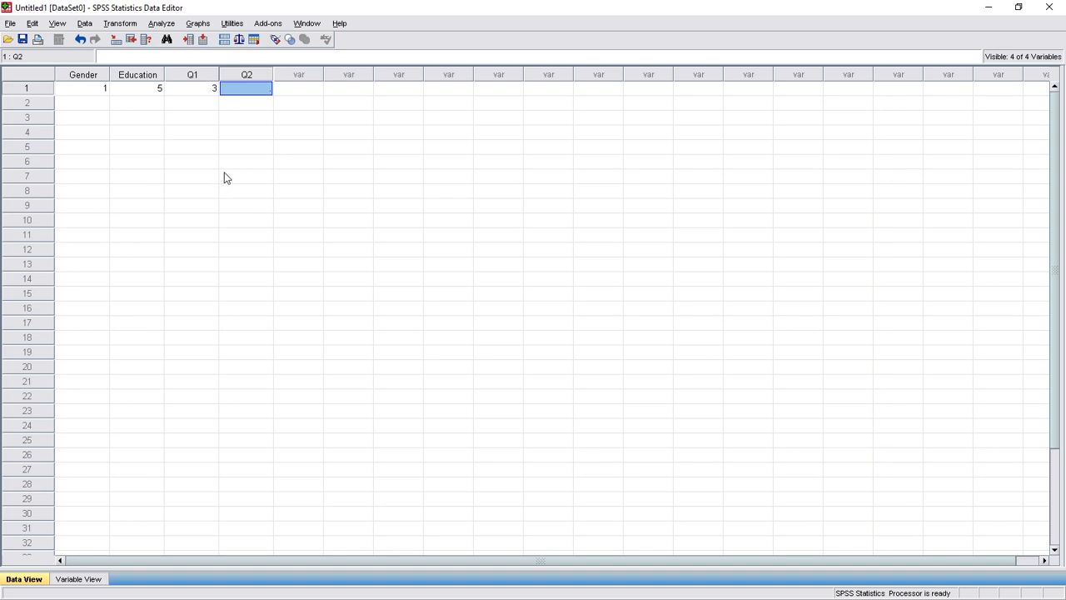
{"action": "type", "text": "2"}
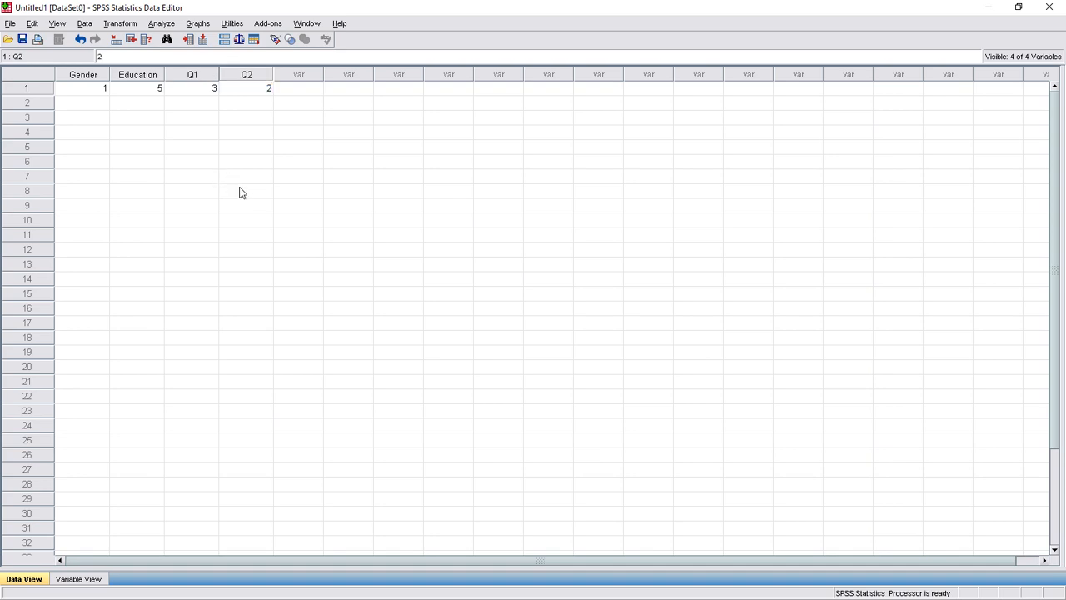
Enter the second case in row 2: Gender 2, Education 3, Q1 1, Q2 3
{"action": "left_click", "coordinate": [94, 101]}
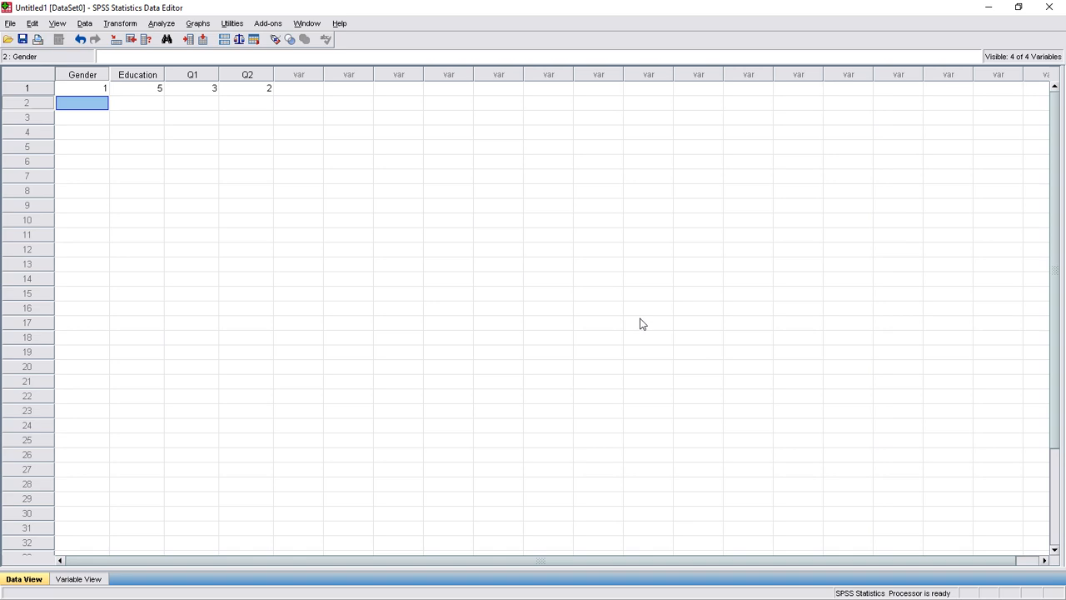
{"action": "type", "text": "2"}
{"action": "key", "text": "Tab"}
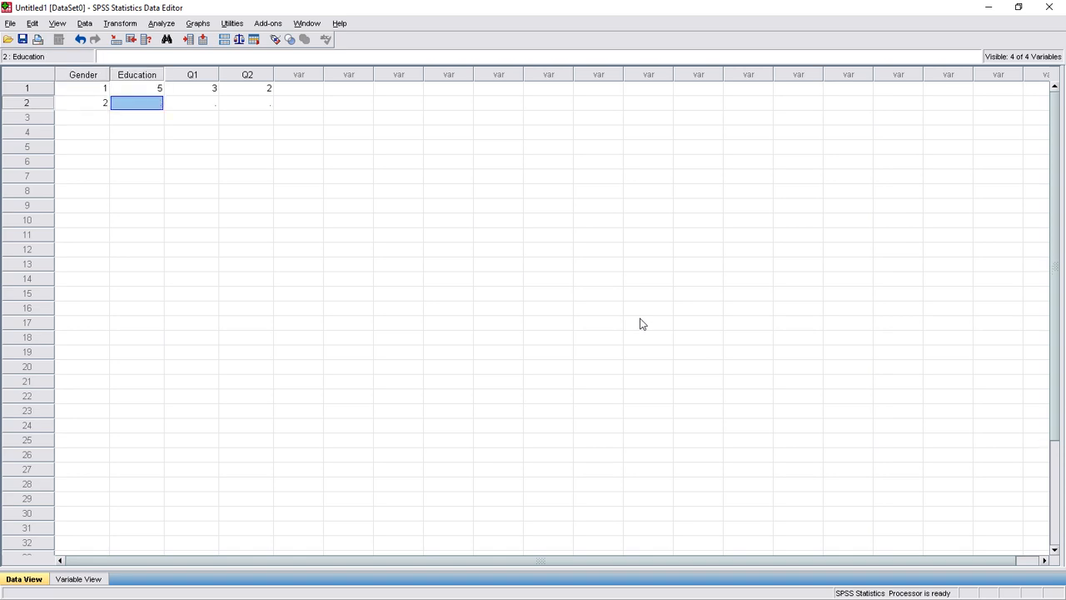
{"action": "type", "text": "3"}
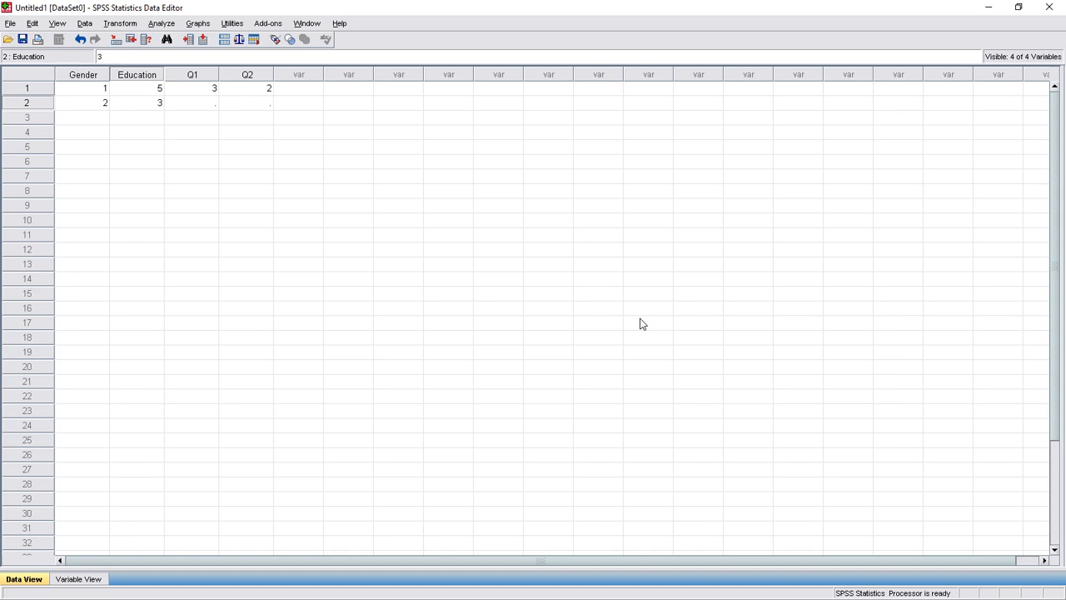
{"action": "key", "text": "Tab"}
{"action": "type", "text": "1"}
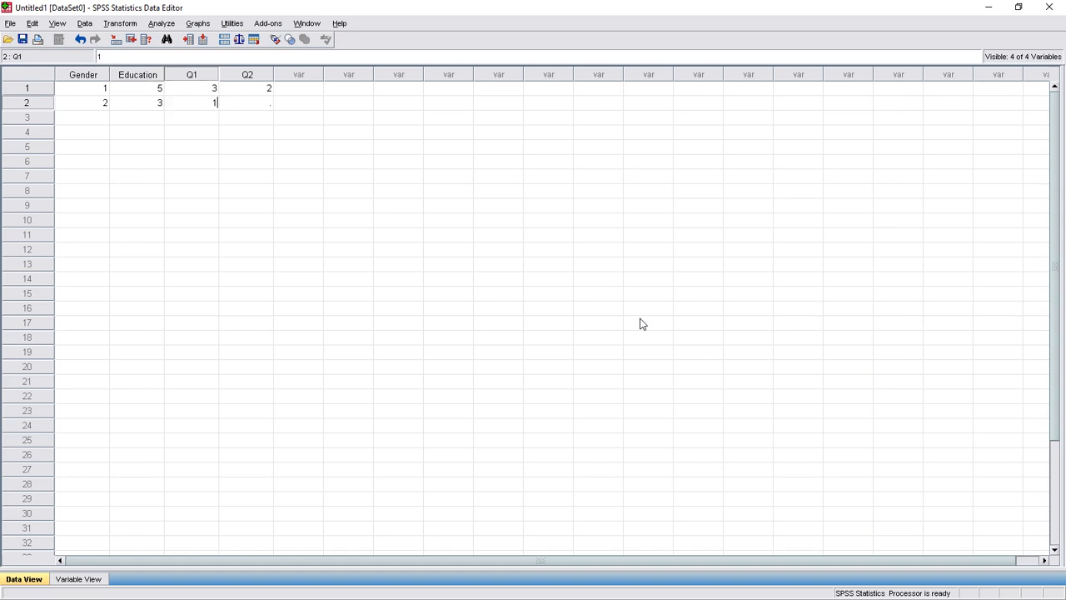
{"action": "key", "text": "Tab"}
{"action": "type", "text": "3"}
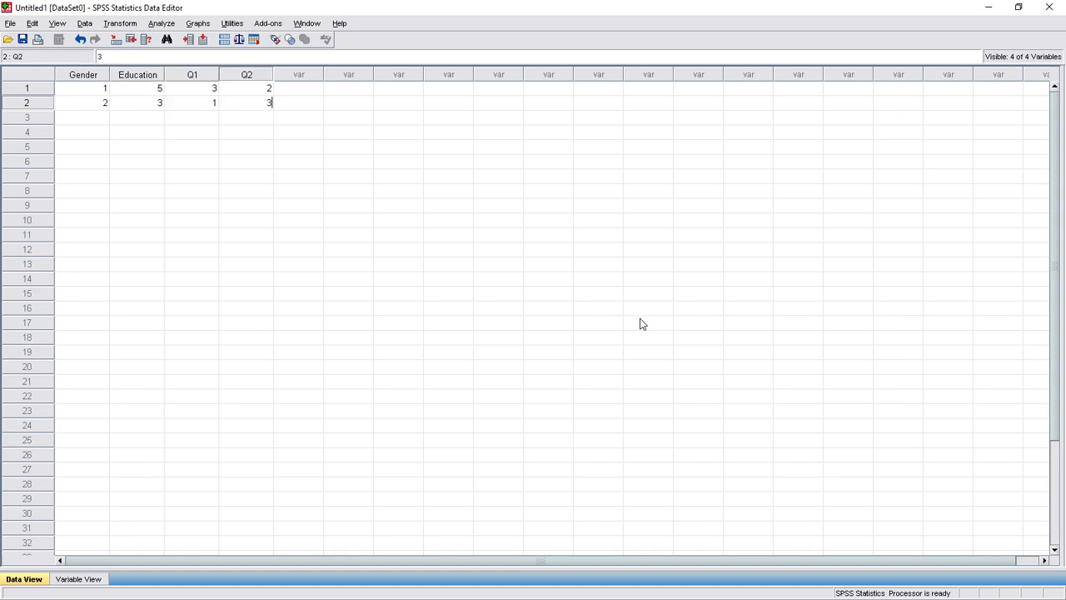
Enter the third case in row 3: Gender 2, Education 1, Q1 2, Q2 3
{"action": "left_click", "coordinate": [90, 119]}
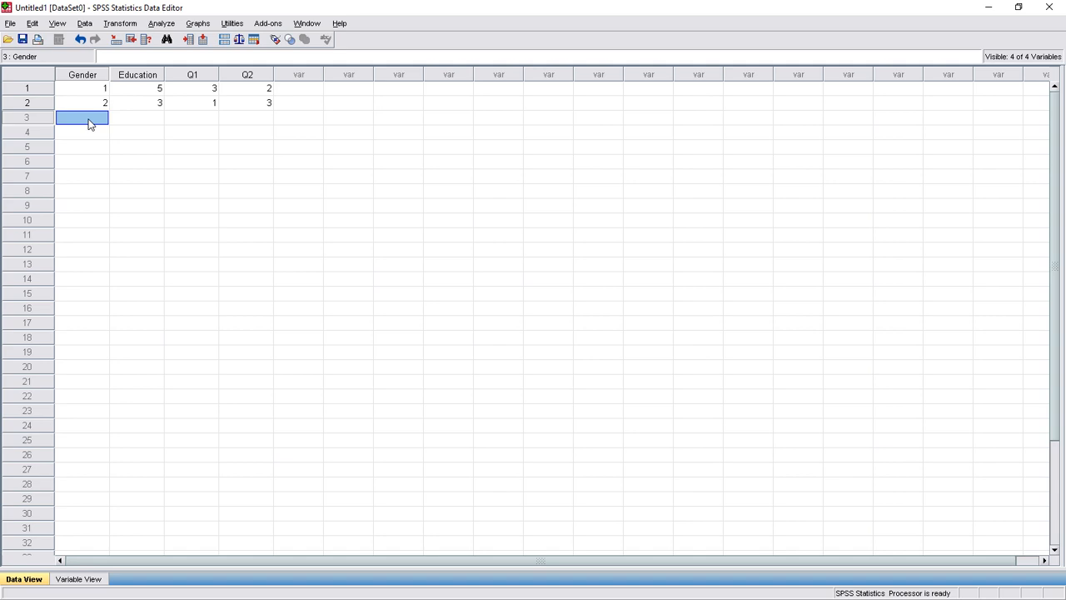
{"action": "type", "text": "2"}
{"action": "key", "text": "Tab"}
{"action": "type", "text": "1"}
{"action": "key", "text": "Tab"}
{"action": "type", "text": "2"}
{"action": "key", "text": "Tab"}
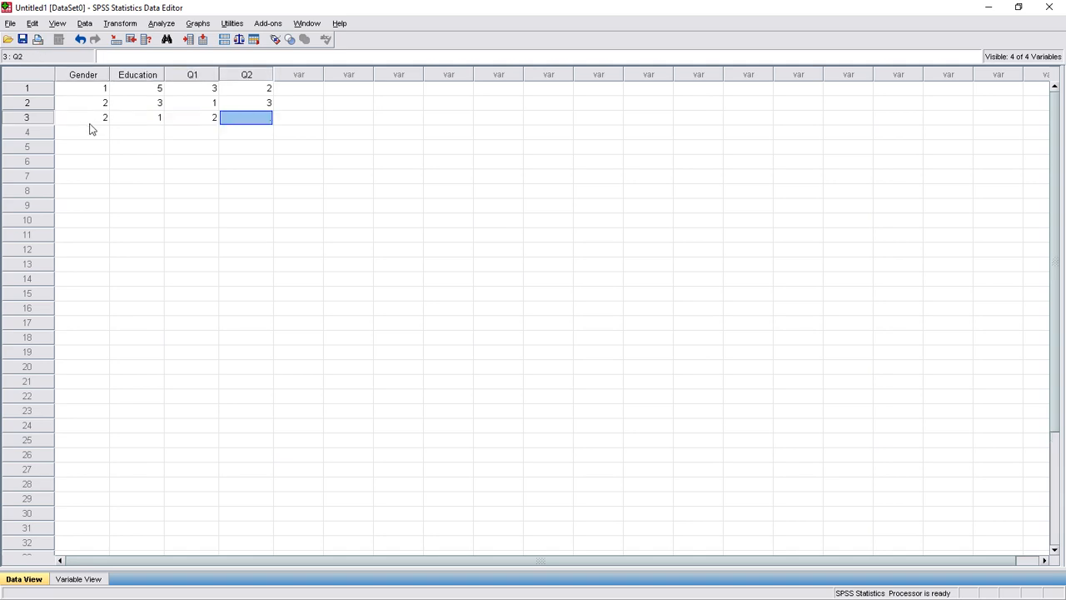
{"action": "type", "text": "3"}
{"action": "key", "text": "Return"}
Enter the fourth case in row 4 with the value 1 for Gender, Education, Q1 and Q2
{"action": "key", "text": "Left"}
{"action": "key", "text": "Left"}
{"action": "key", "text": "Left"}
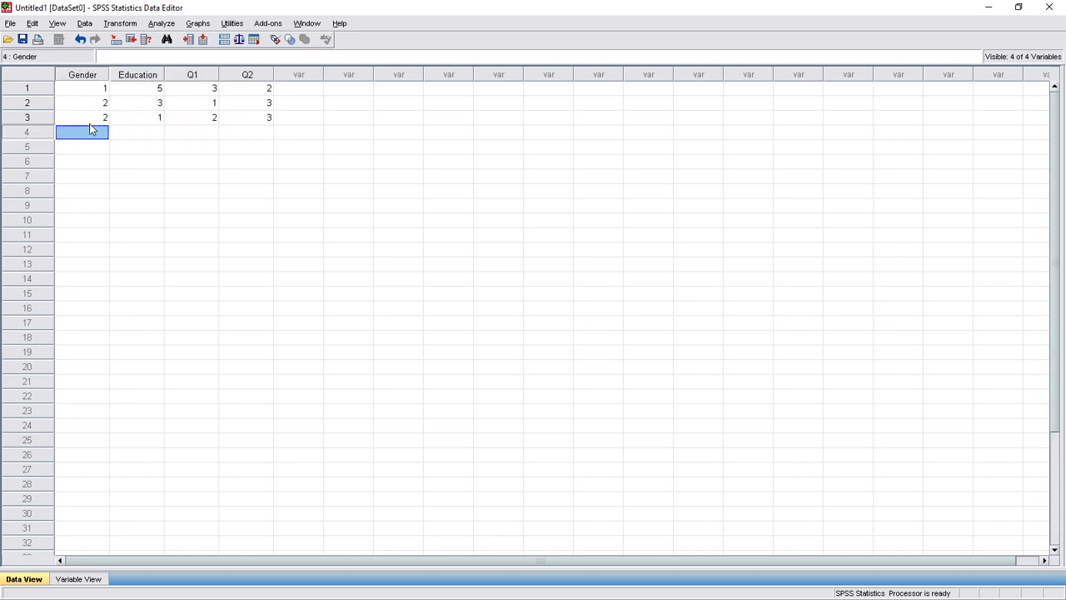
{"action": "type", "text": "1"}
{"action": "key", "text": "Tab"}
{"action": "type", "text": "1"}
{"action": "key", "text": "Tab"}
{"action": "type", "text": "1"}
{"action": "key", "text": "Tab"}
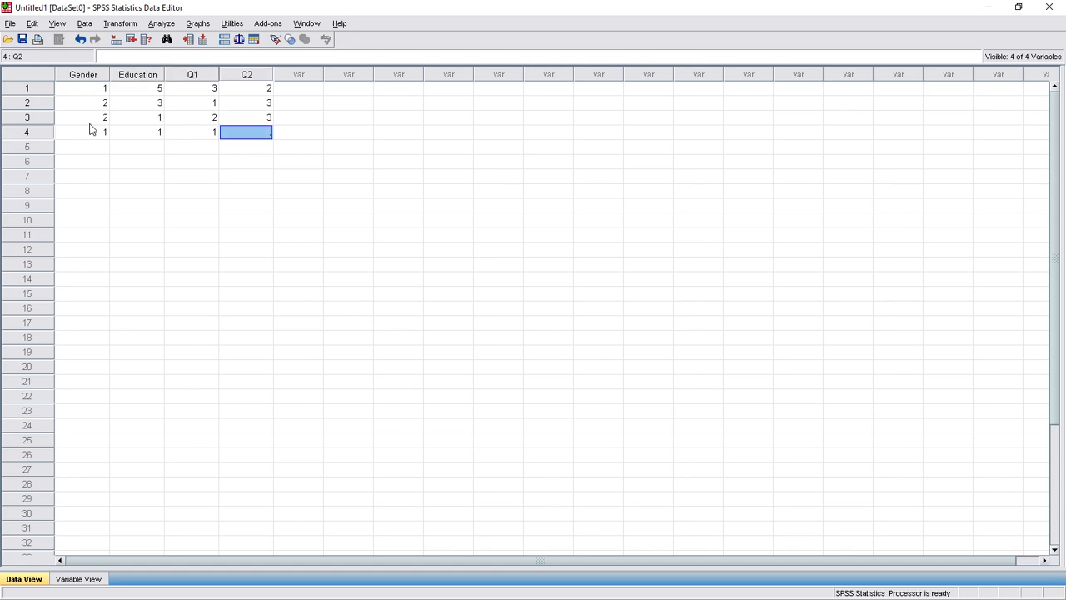
{"action": "type", "text": "1"}
Enter the fifth case in row 5 with the value 2 for Gender, Education, Q1 and Q2
{"action": "key", "text": "Left"}
{"action": "key", "text": "Left"}
{"action": "key", "text": "Left"}
{"action": "key", "text": "Down"}
{"action": "type", "text": "2"}
{"action": "key", "text": "Tab"}
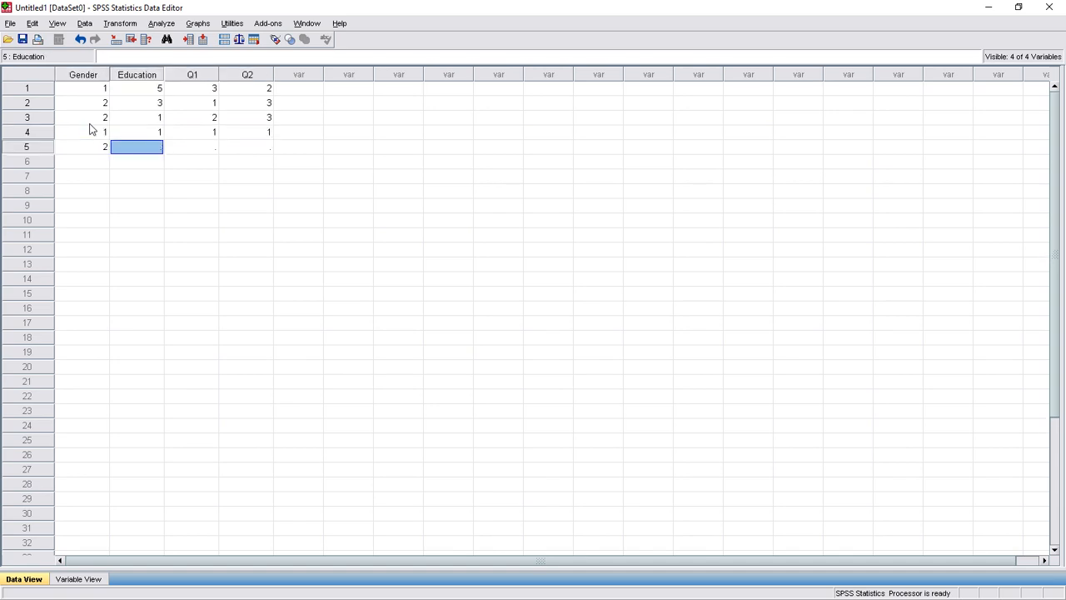
{"action": "type", "text": "2"}
{"action": "key", "text": "Tab"}
{"action": "type", "text": "2"}
{"action": "key", "text": "Tab"}
{"action": "type", "text": "2"}
Enter the sixth case in row 6: Gender 2, Education 3, Q1 3, Q2 3
{"action": "key", "text": "Down"}
{"action": "key", "text": "Left"}
{"action": "key", "text": "Left"}
{"action": "key", "text": "Left"}
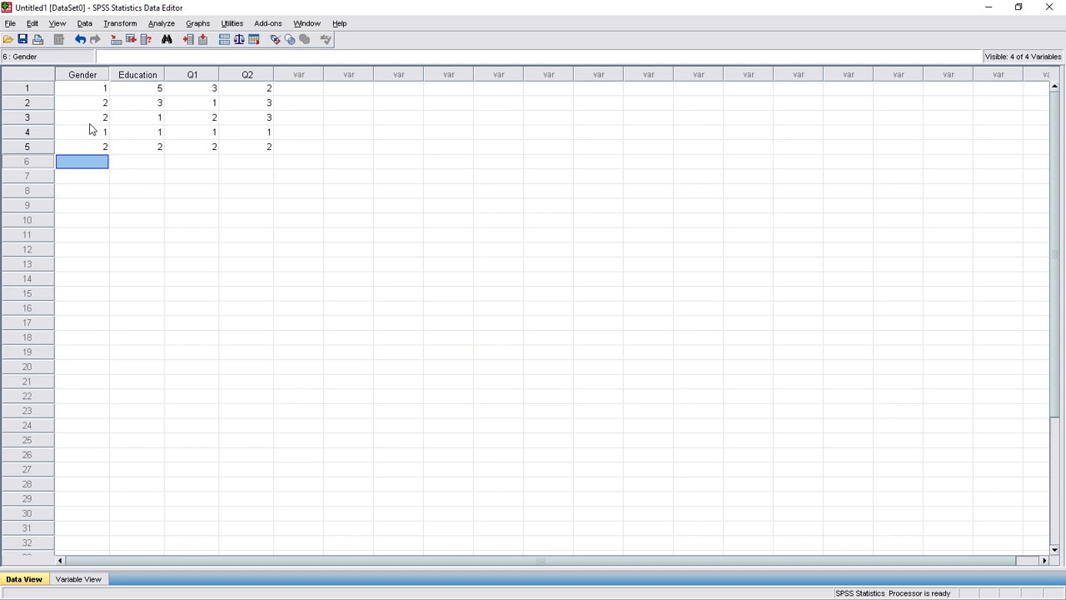
{"action": "type", "text": "2"}
{"action": "key", "text": "Tab"}
{"action": "type", "text": "3"}
{"action": "key", "text": "Tab"}
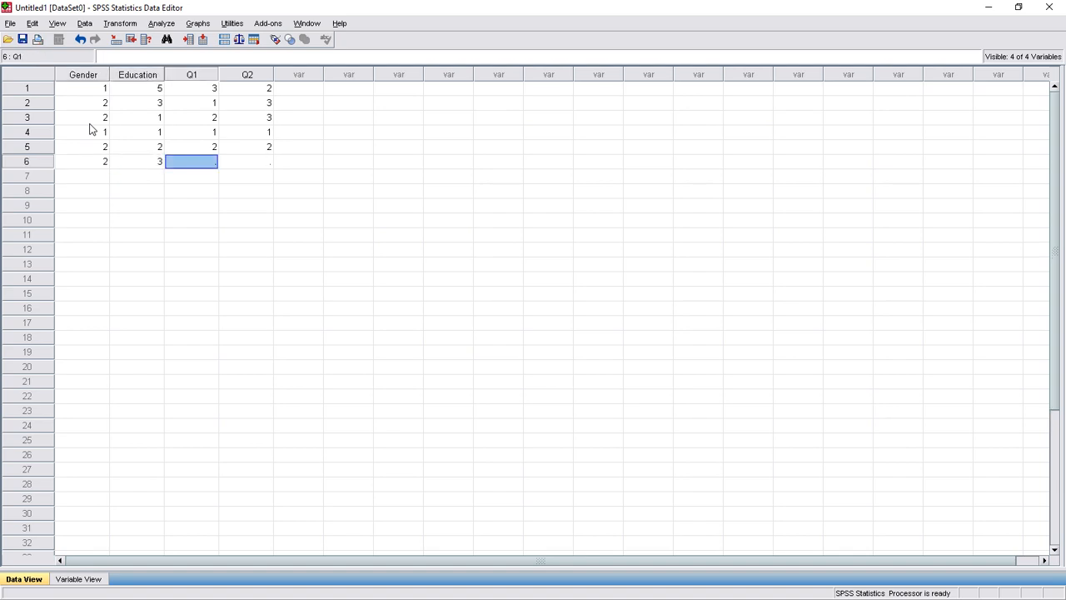
{"action": "type", "text": "3"}
{"action": "key", "text": "Tab"}
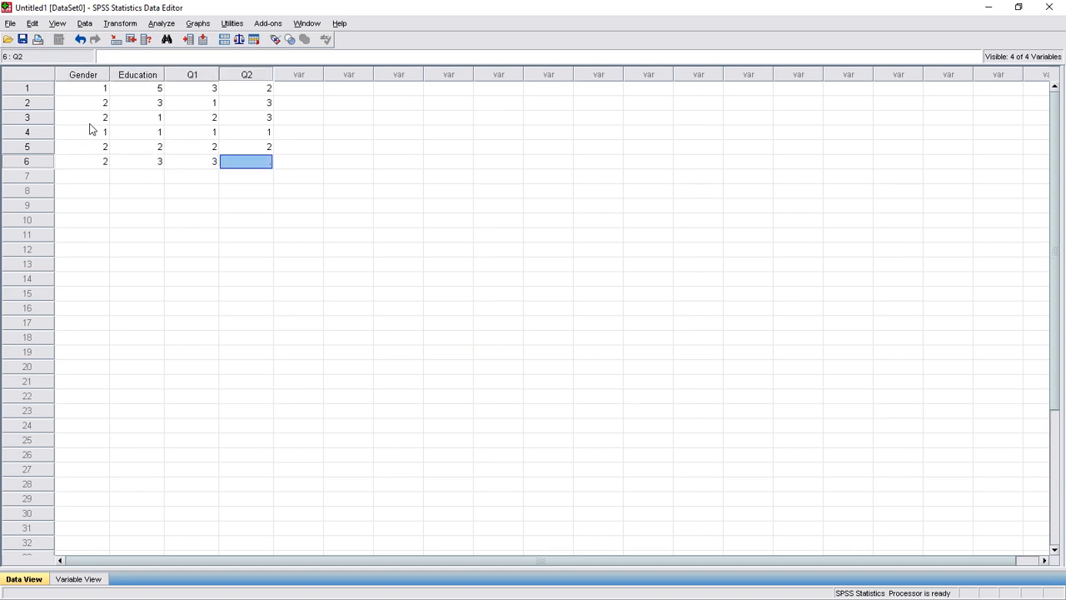
{"action": "type", "text": "3"}
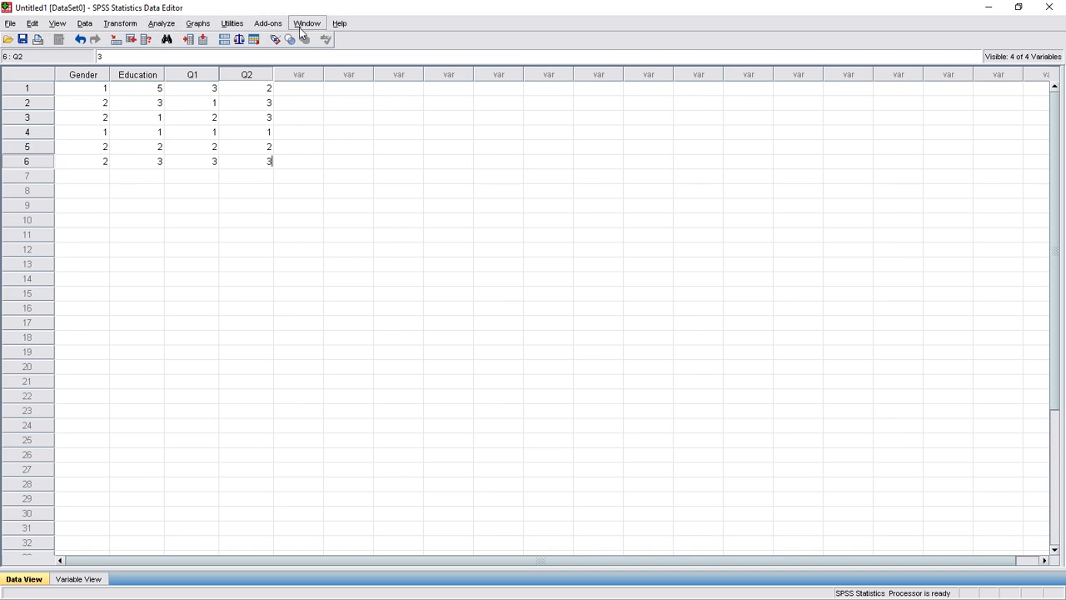
Start a Frequencies analysis and add Gender, Education, Q1 and Q2 as its variables, one after another
{"action": "left_click", "coordinate": [165, 25]}
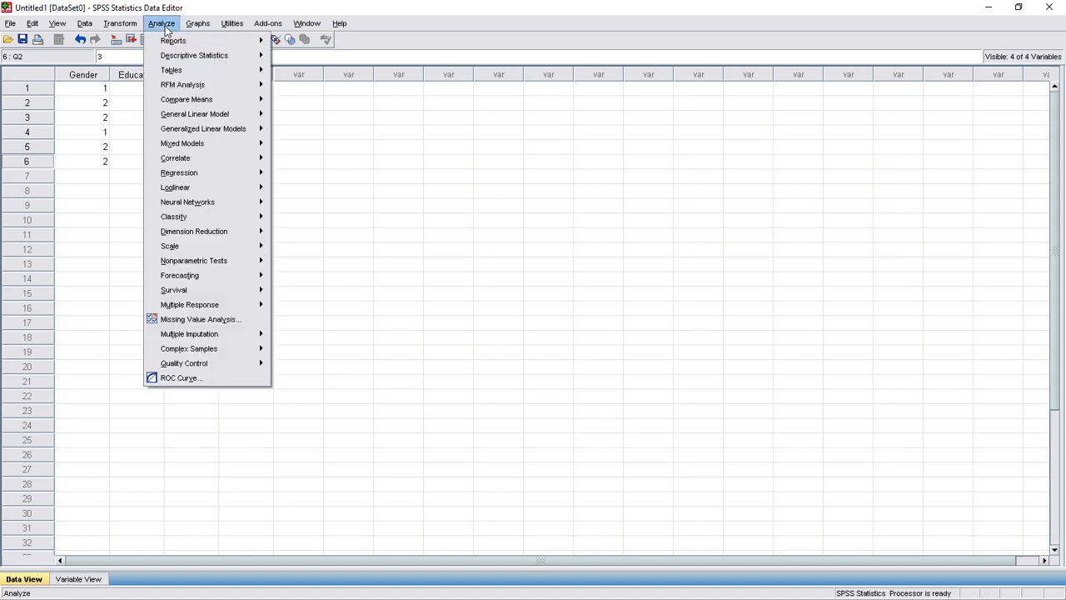
{"action": "mouse_move", "coordinate": [175, 58]}
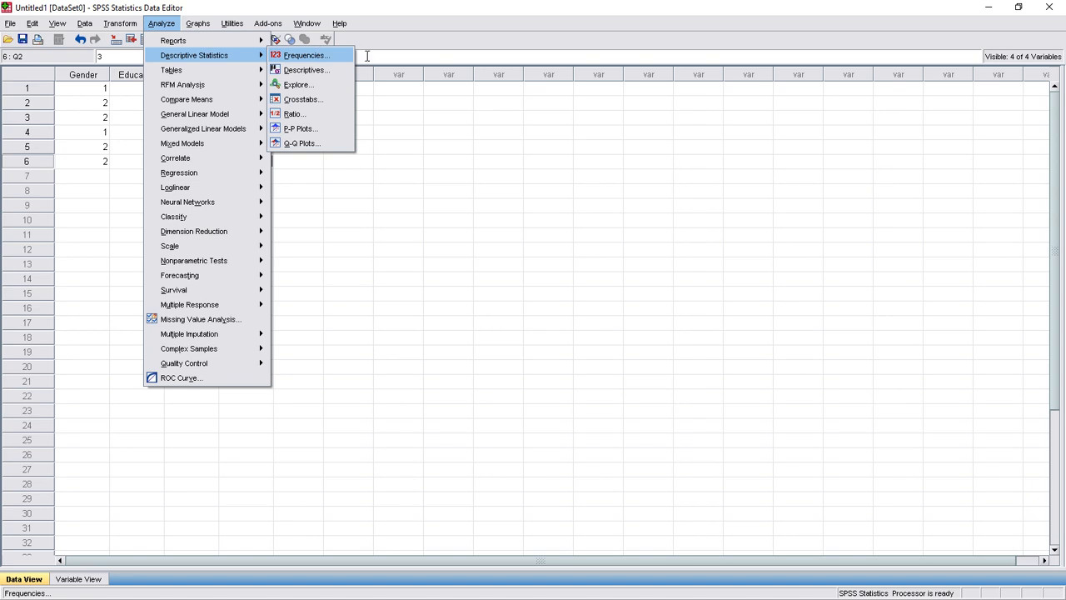
{"action": "left_click", "coordinate": [336, 54]}
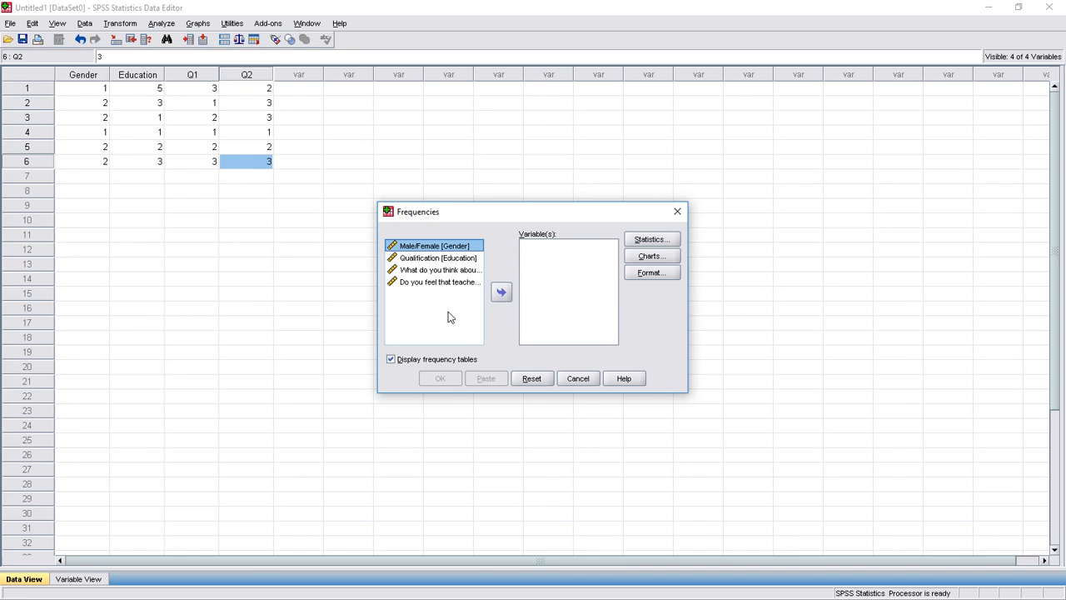
{"action": "left_click", "coordinate": [433, 282]}
{"action": "left_click", "coordinate": [397, 240]}
{"action": "left_click", "coordinate": [508, 292]}
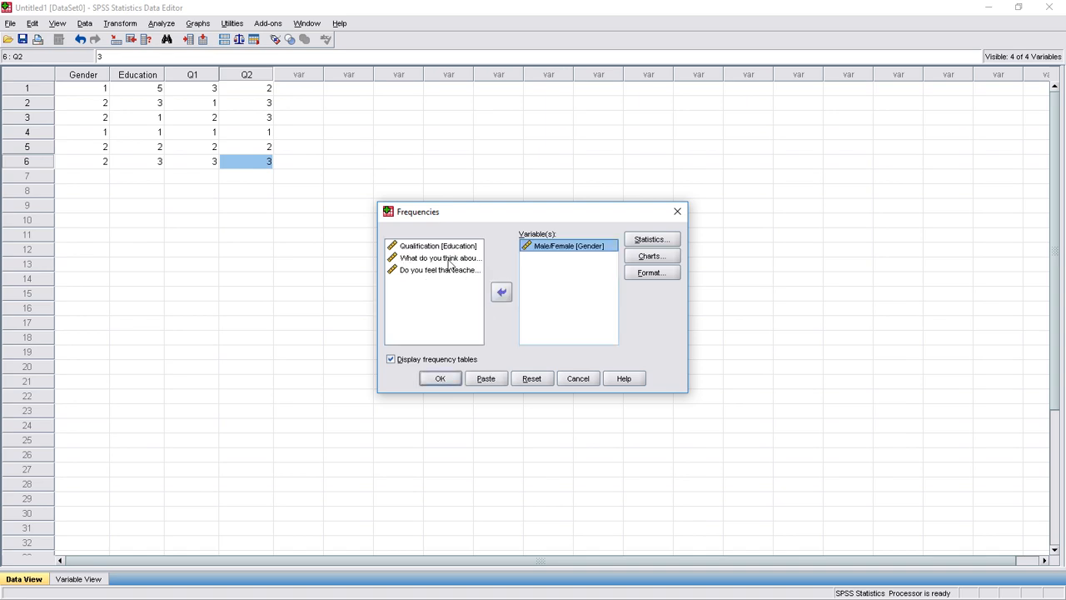
{"action": "left_click", "coordinate": [442, 246]}
{"action": "left_click", "coordinate": [501, 292]}
{"action": "left_click", "coordinate": [454, 247]}
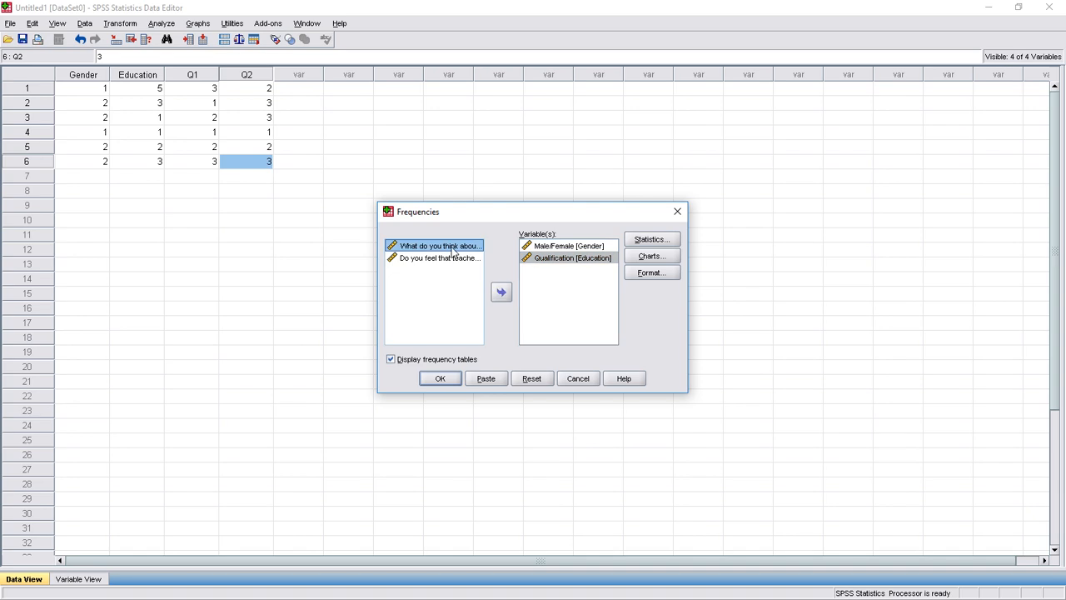
{"action": "left_click", "coordinate": [501, 292]}
{"action": "left_click", "coordinate": [446, 247]}
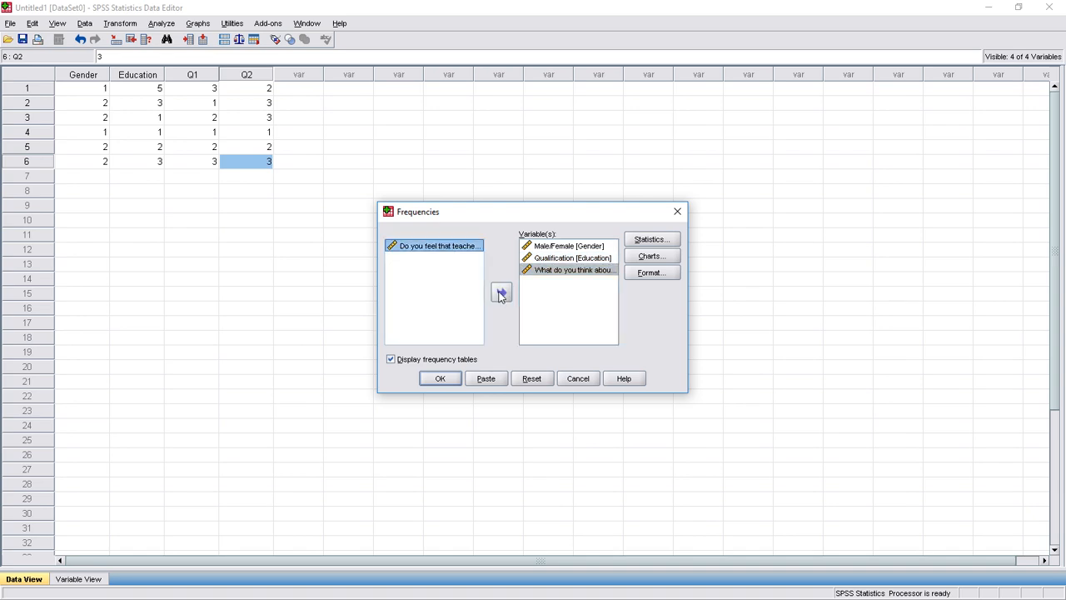
{"action": "left_click", "coordinate": [501, 292]}
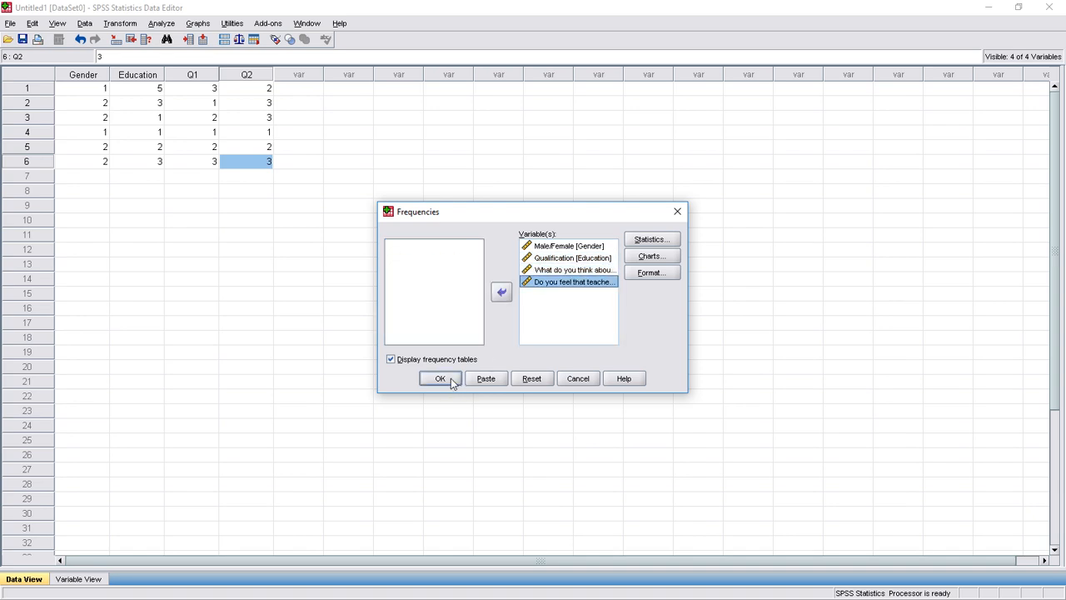
Run the frequency analysis without selecting any optional statistics, and maximize its output window
{"action": "left_click", "coordinate": [669, 242]}
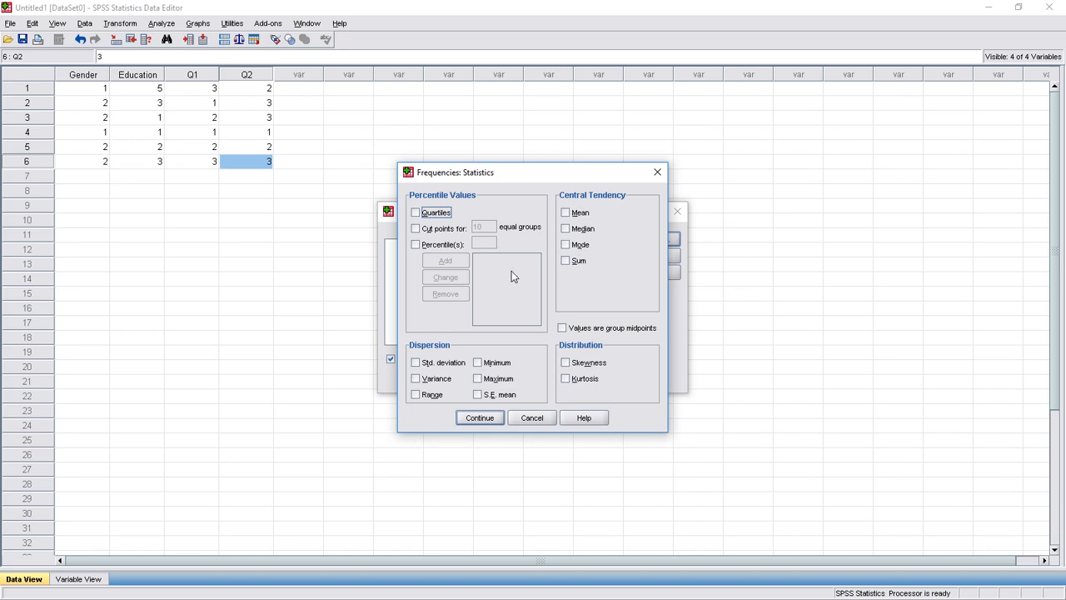
{"action": "left_click", "coordinate": [471, 422]}
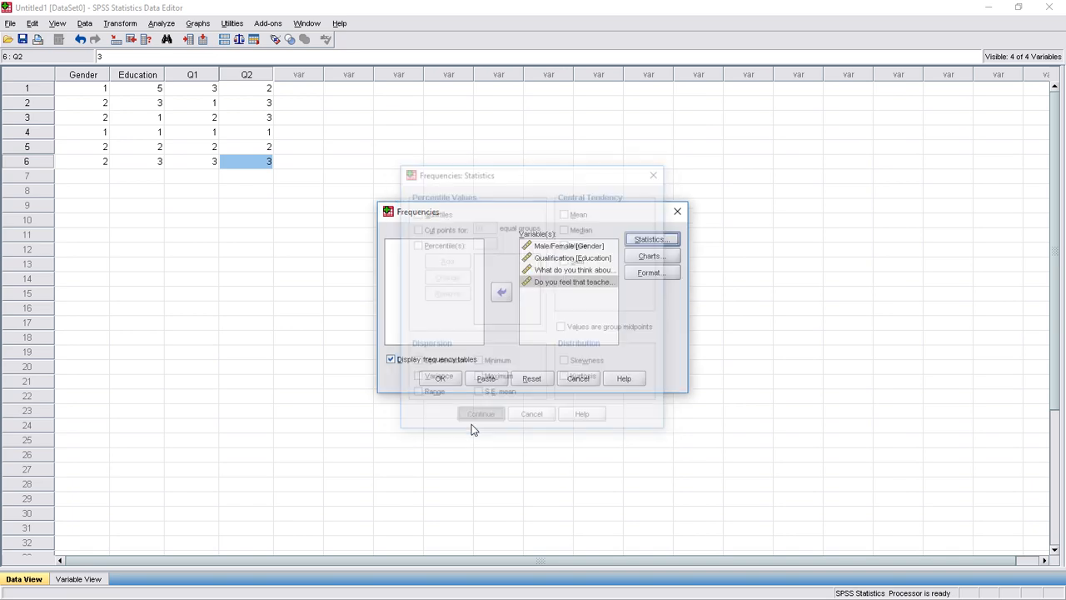
{"action": "left_click", "coordinate": [439, 379]}
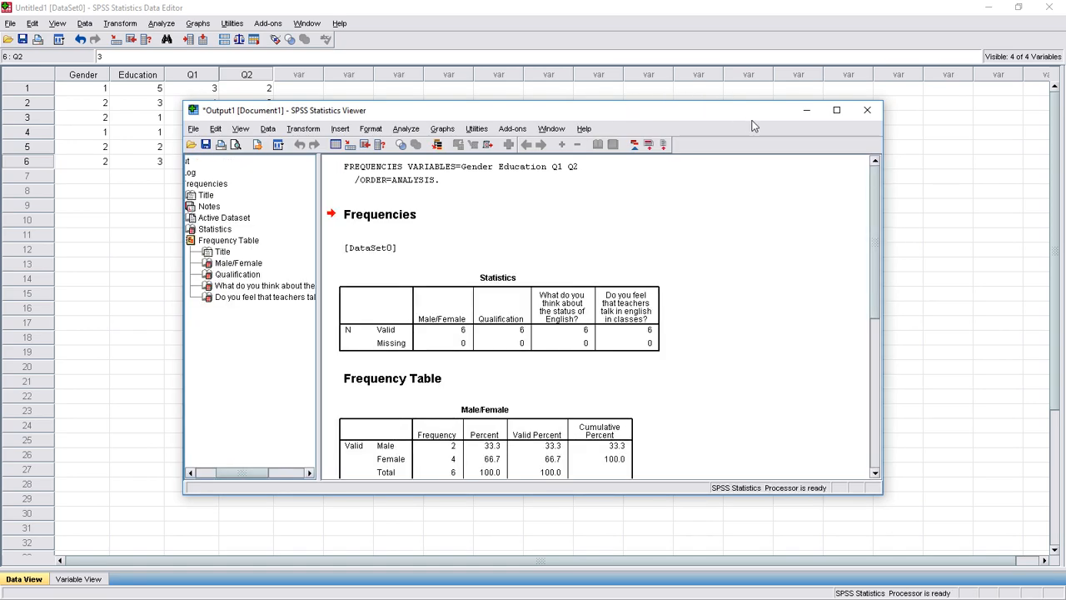
{"action": "left_click", "coordinate": [838, 111]}
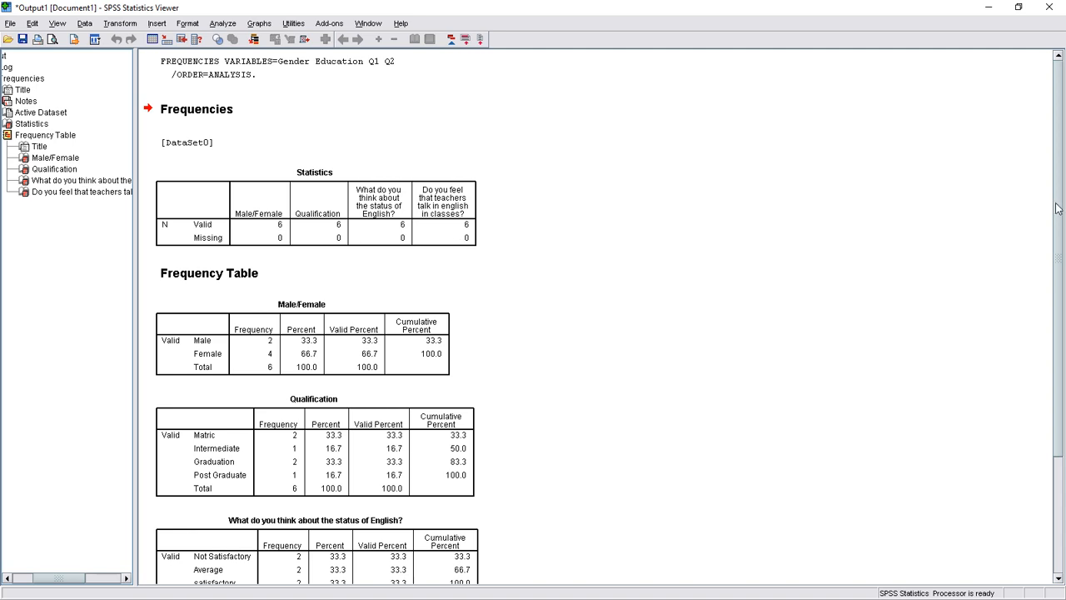
Copy the frequency table titled "What do you think about the status of English?" from the output
{"action": "scroll", "coordinate": [1056, 208], "scroll_direction": "down", "scroll_amount": 3}
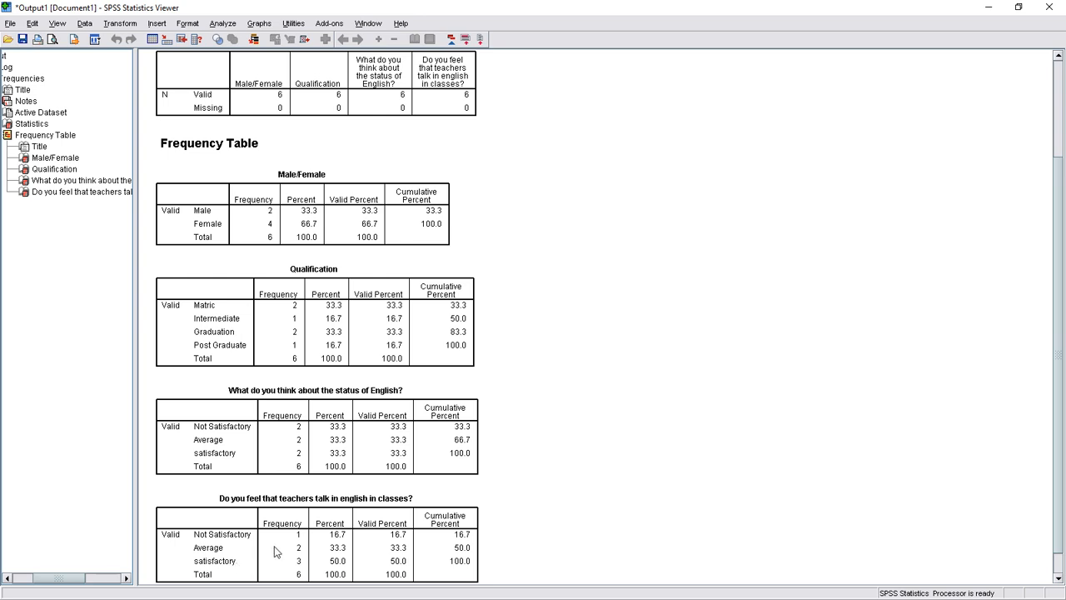
{"action": "left_click", "coordinate": [283, 441]}
{"action": "right_click", "coordinate": [284, 440]}
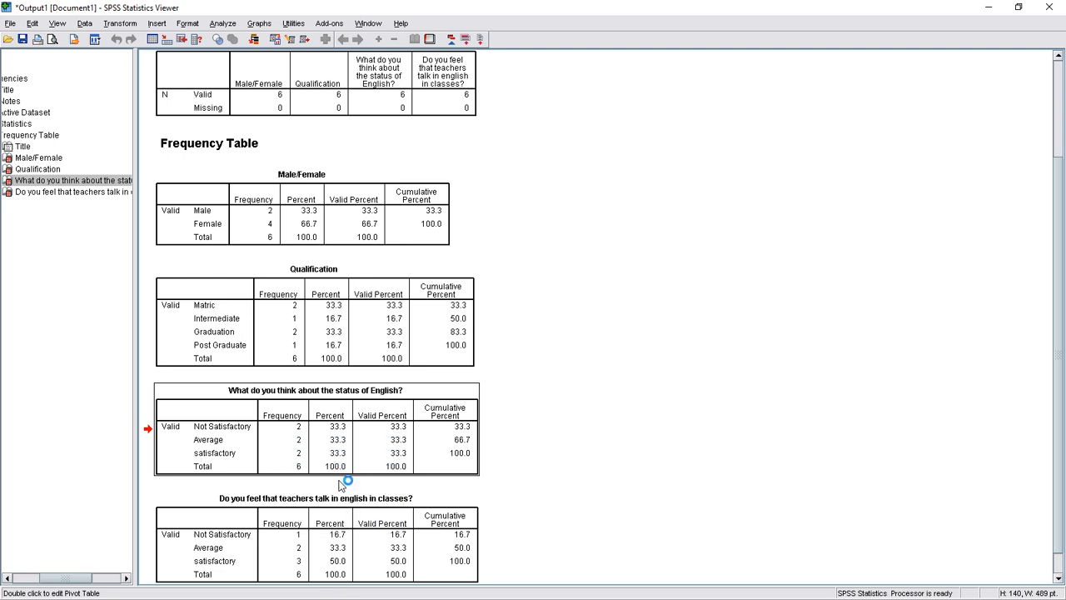
Switch to Word, paste the copied frequency table into a new blank document, and close Word to return to the output
{"action": "mouse_move", "coordinate": [319, 597]}
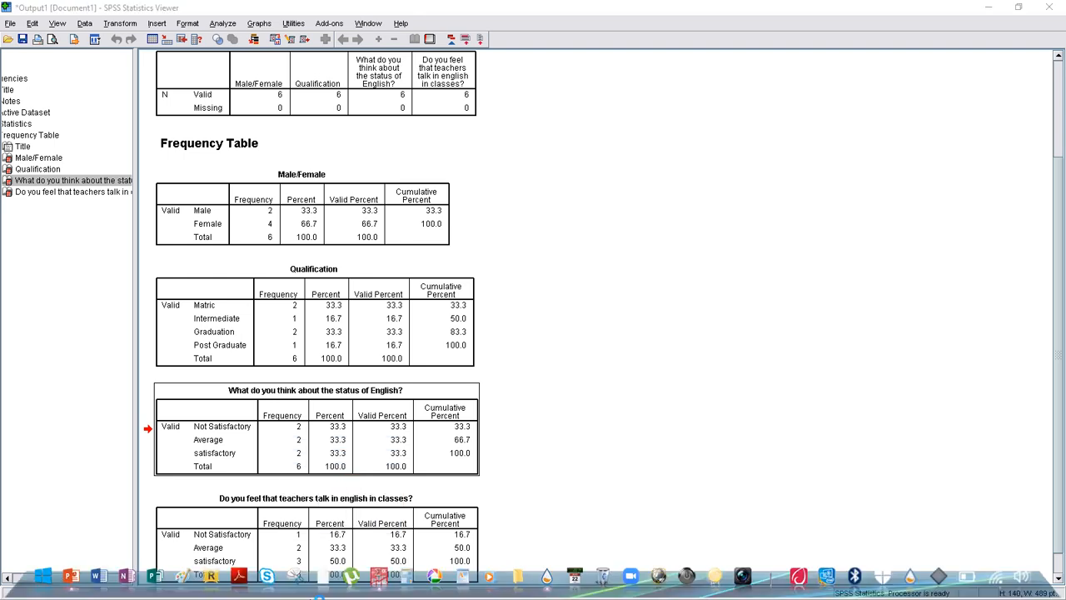
{"action": "left_click", "coordinate": [106, 573]}
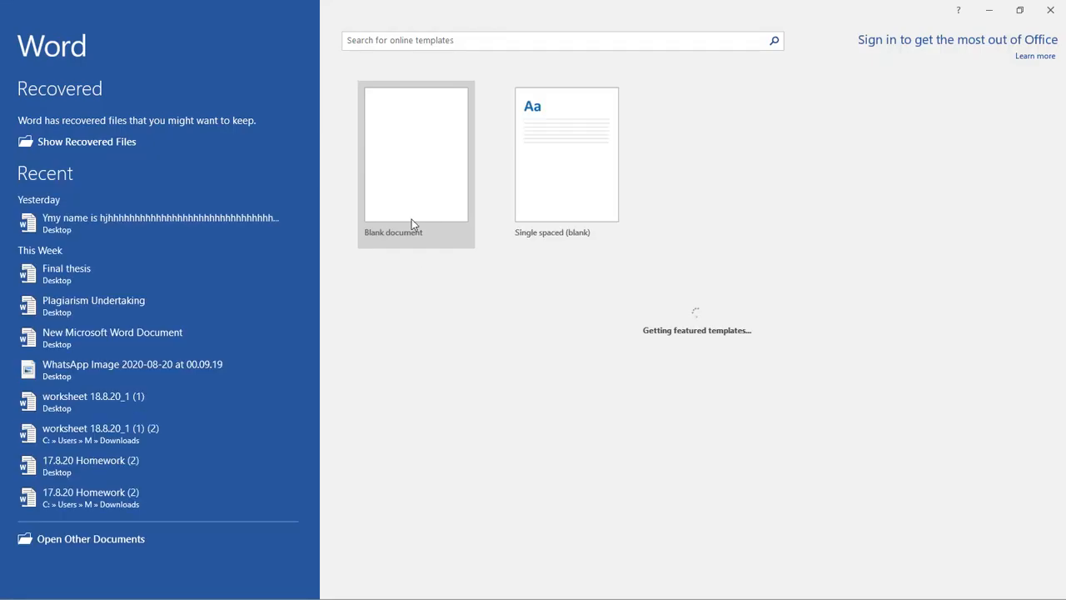
{"action": "left_click", "coordinate": [412, 219]}
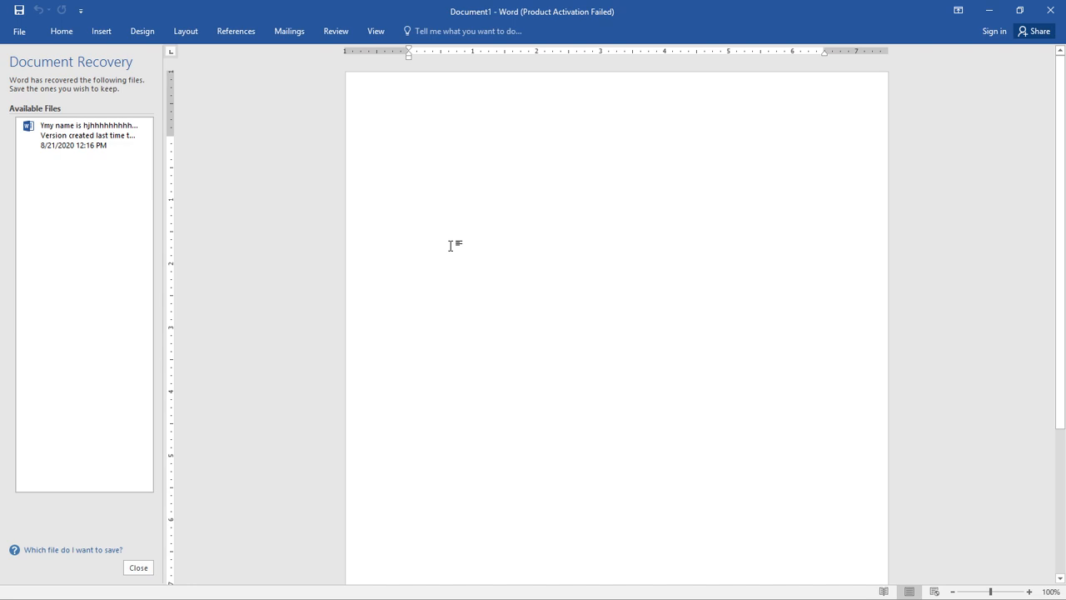
{"action": "type", "text": "What do you think about the status of English? \tFrequency\tPercent\tValid Percent\tCumulative Percent Valid\tNot Satisfactory\t2\t33.3\t33.3\t33.3 \tAverage\t2\t33.3\t33.3\t66.7 \tsatisfactory\t2\t33.3\t33.3\t100.0 \tTotal\t6\t100.0\t100.0"}
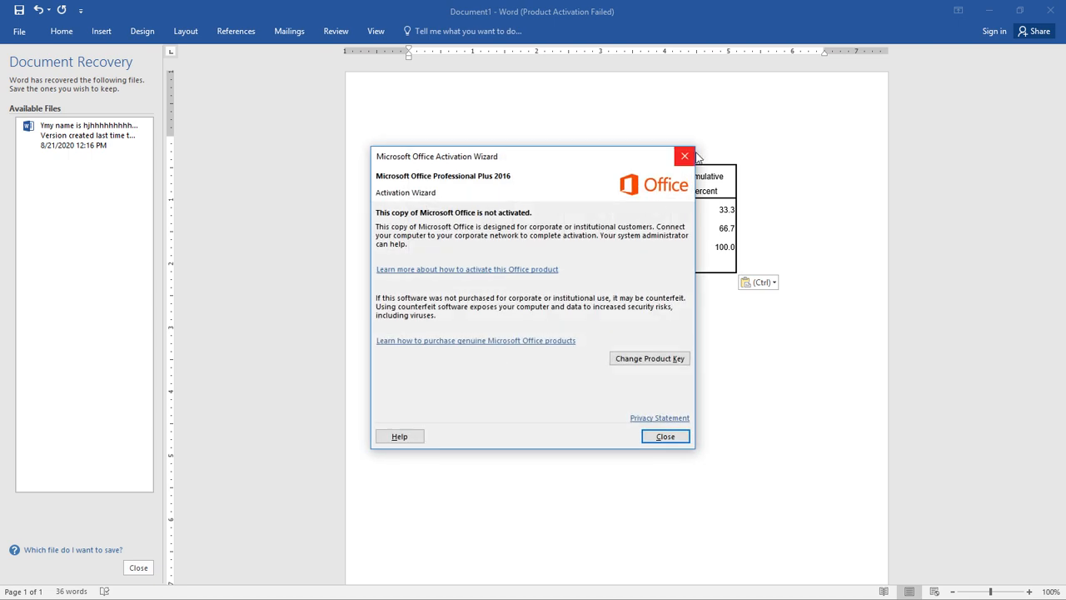
{"action": "left_click", "coordinate": [685, 156]}
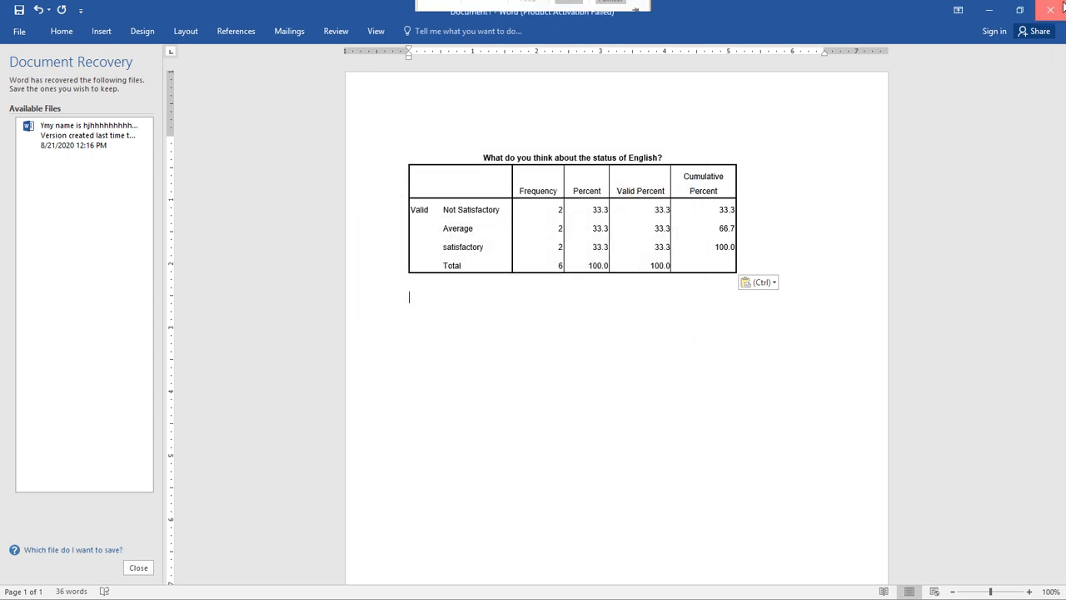
{"action": "left_click", "coordinate": [533, 331]}
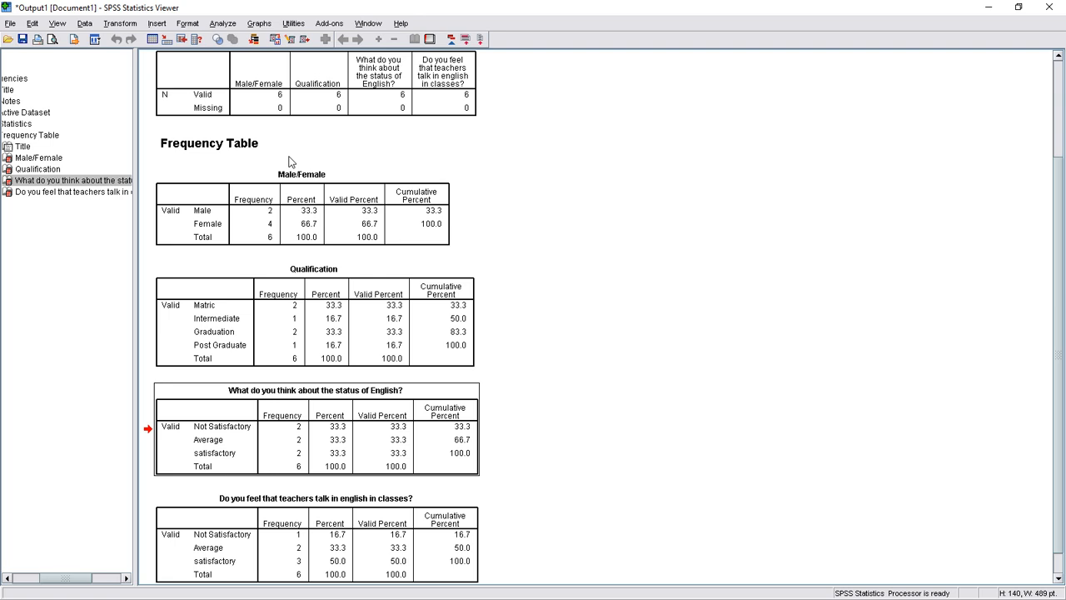
{"action": "mouse_move", "coordinate": [388, 19]}
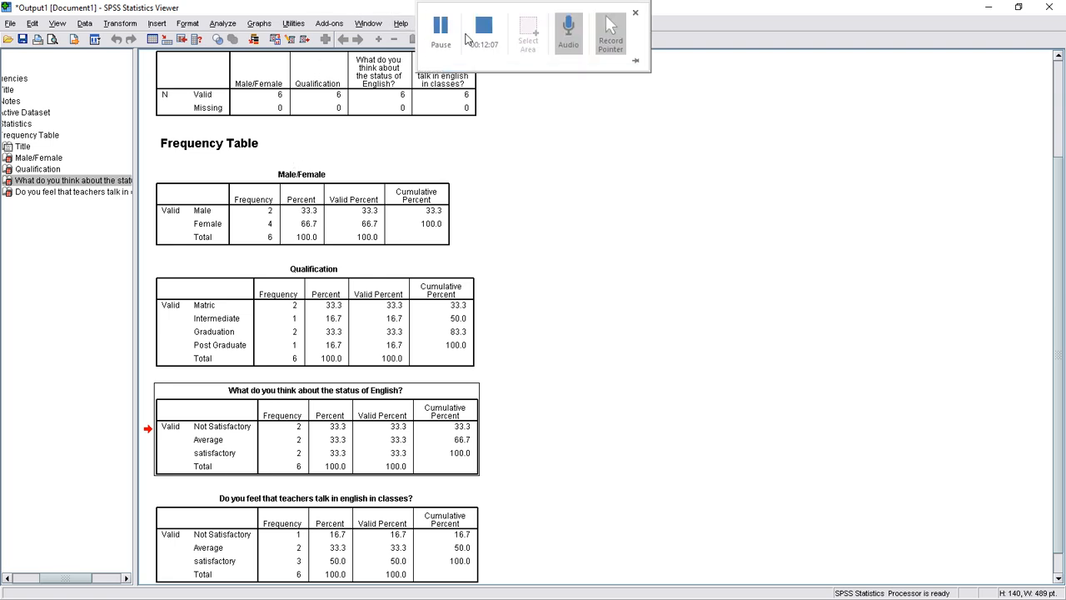